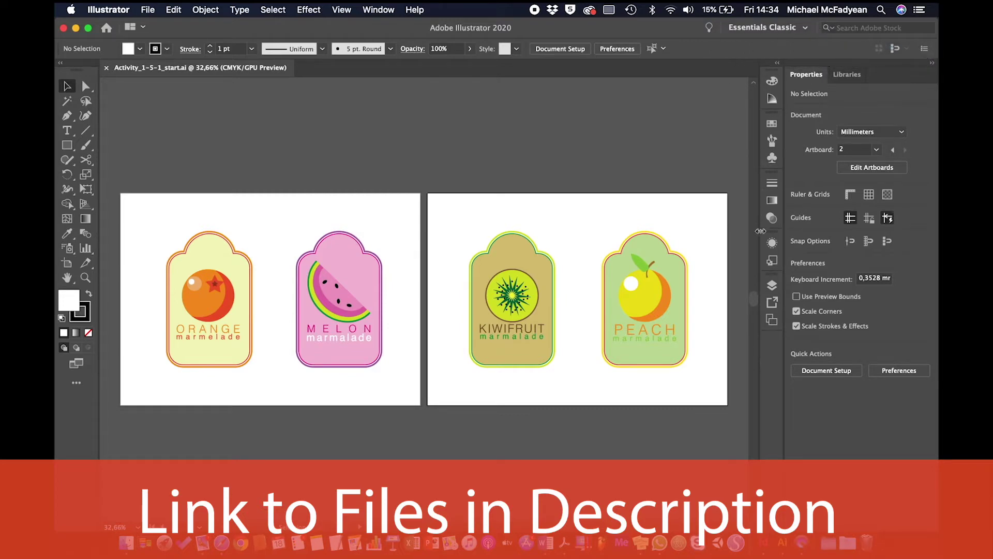
# - Show the Layers panel with Layer 1 expanded to list its objects, and make artboard 1 active
pyautogui.click(774, 285)
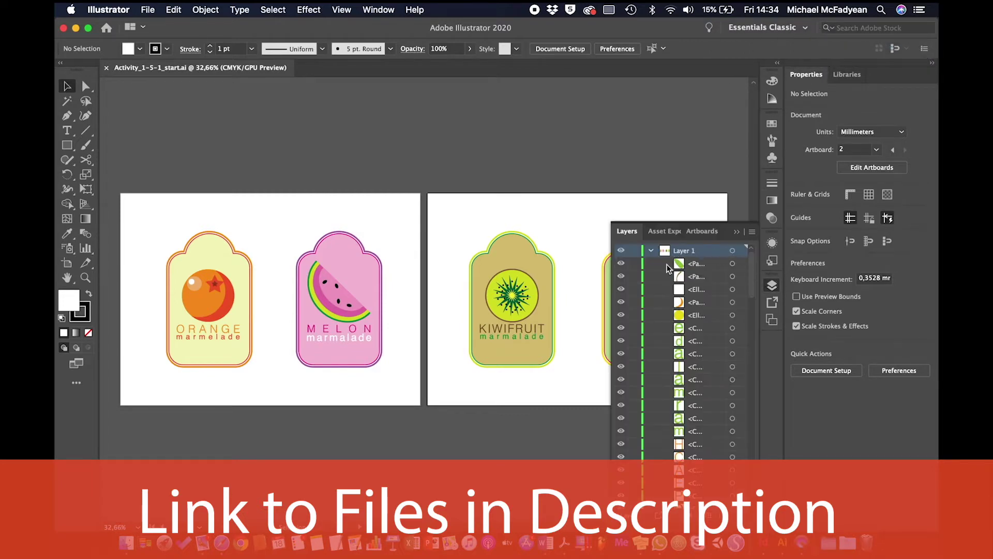
pyautogui.click(652, 250)
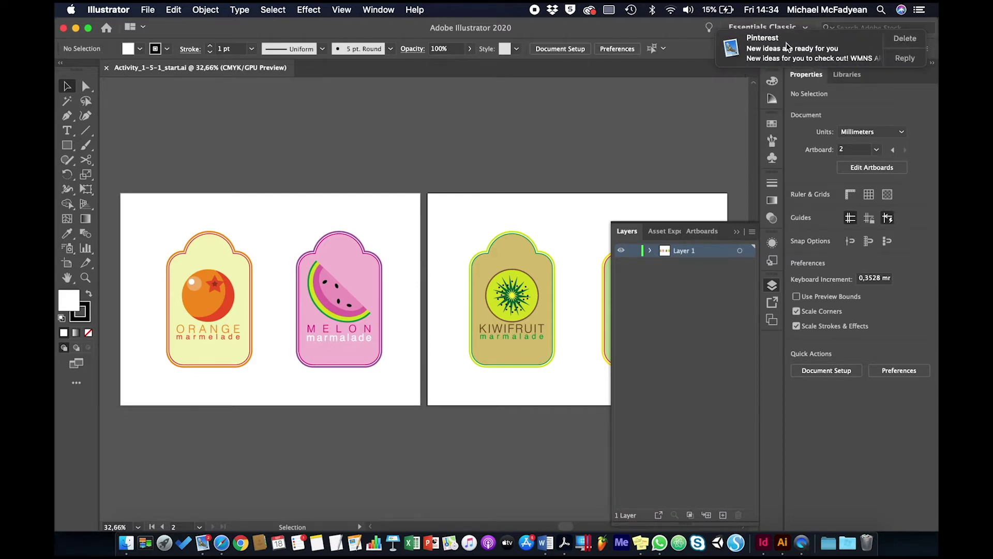
pyautogui.click(650, 251)
pyautogui.scroll(-10, 675, 319)
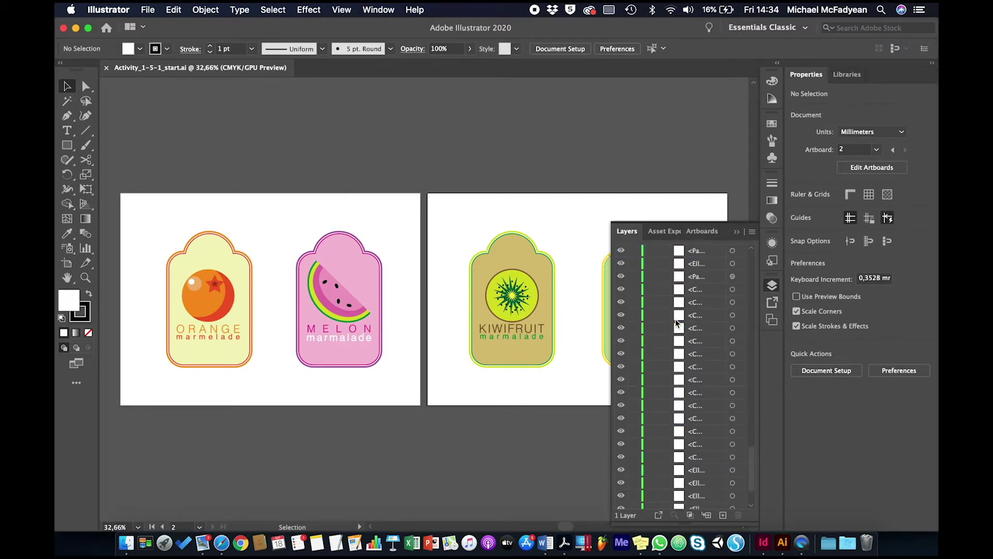
pyautogui.scroll(10, 675, 319)
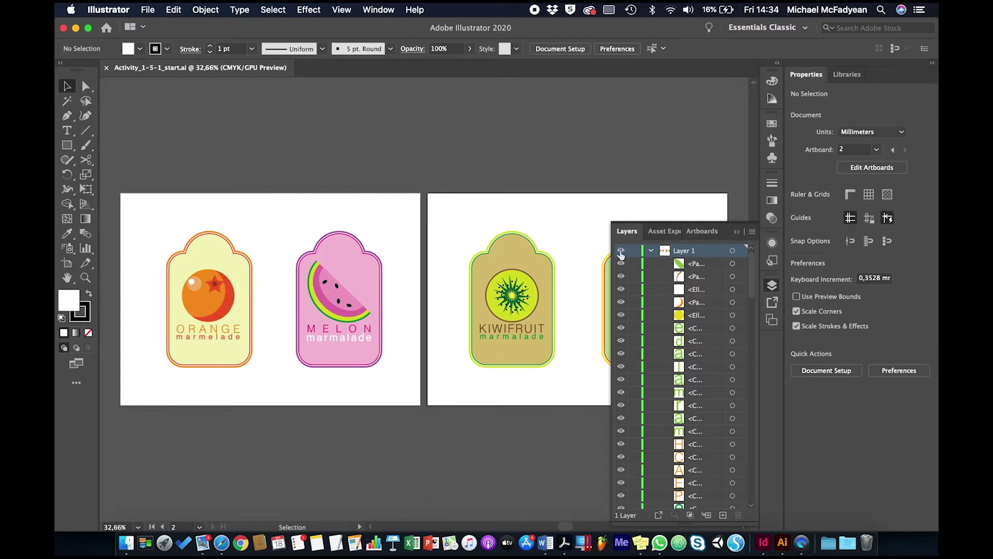
pyautogui.click(394, 252)
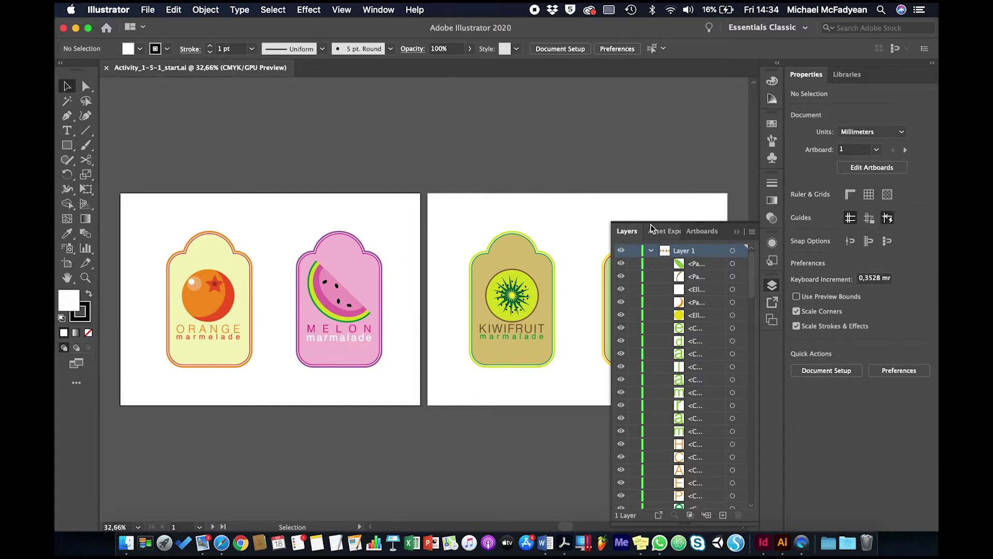
# - Collapse Layer 1 and add a new layer above it named 'Orange Label'
pyautogui.click(651, 251)
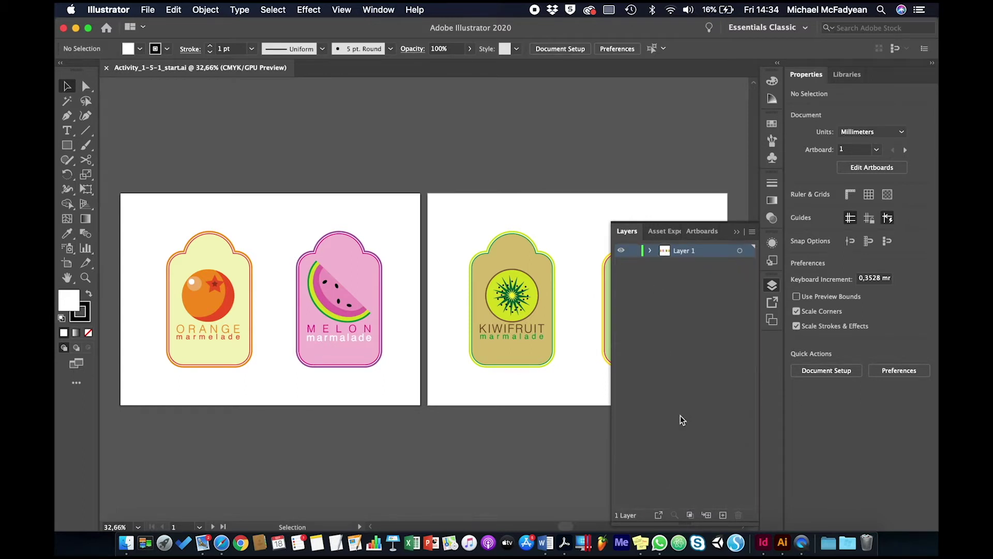
pyautogui.click(723, 515)
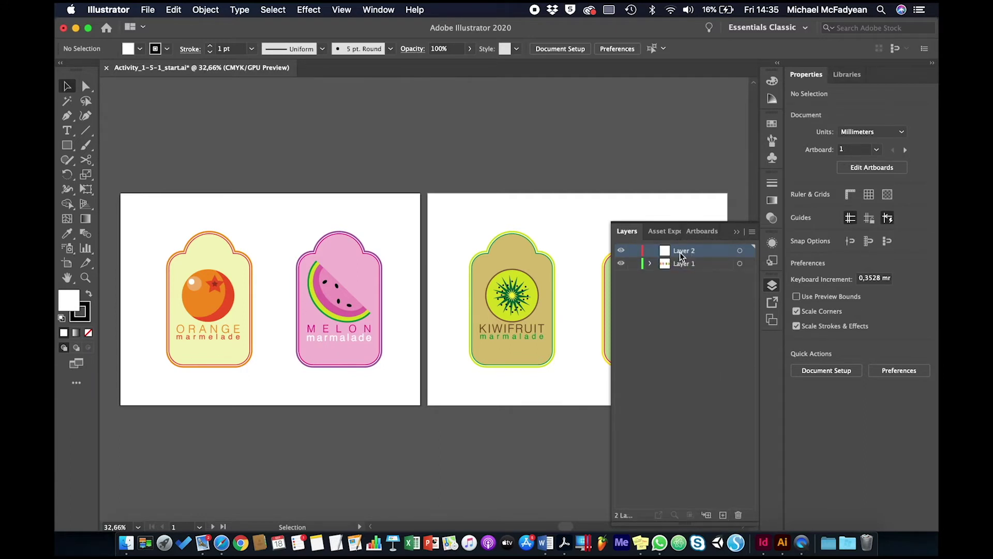
pyautogui.doubleClick(681, 251)
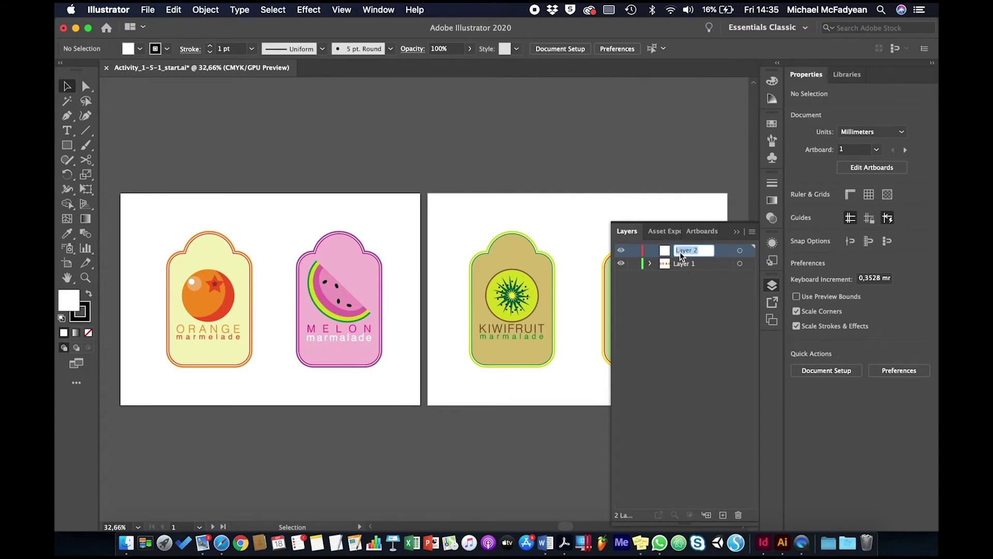
pyautogui.write('Orange Label')
pyautogui.press('Return')
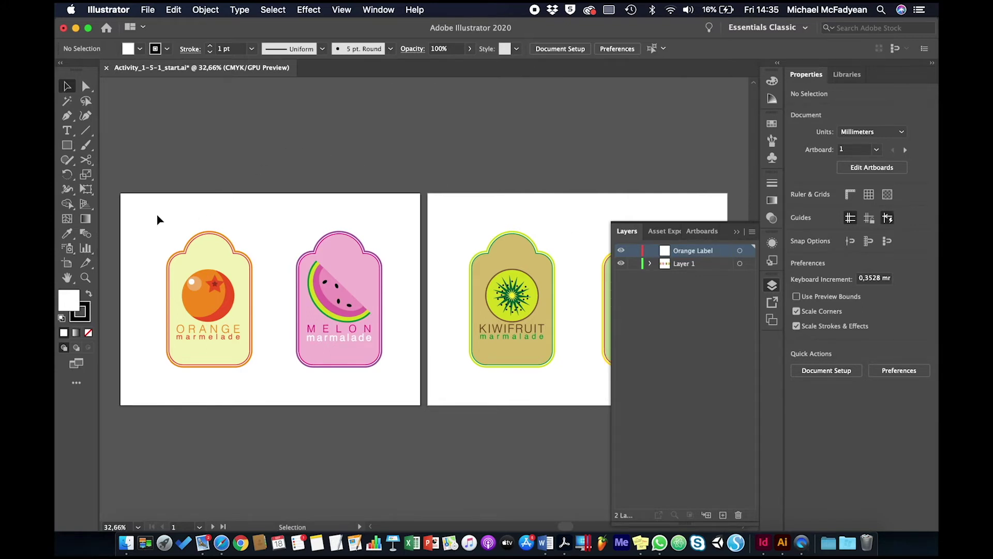
# - Marquee-select all of the orange label's artwork and review the selected objects in Layer 1
pyautogui.moveTo(157, 215); pyautogui.dragTo(260, 381)
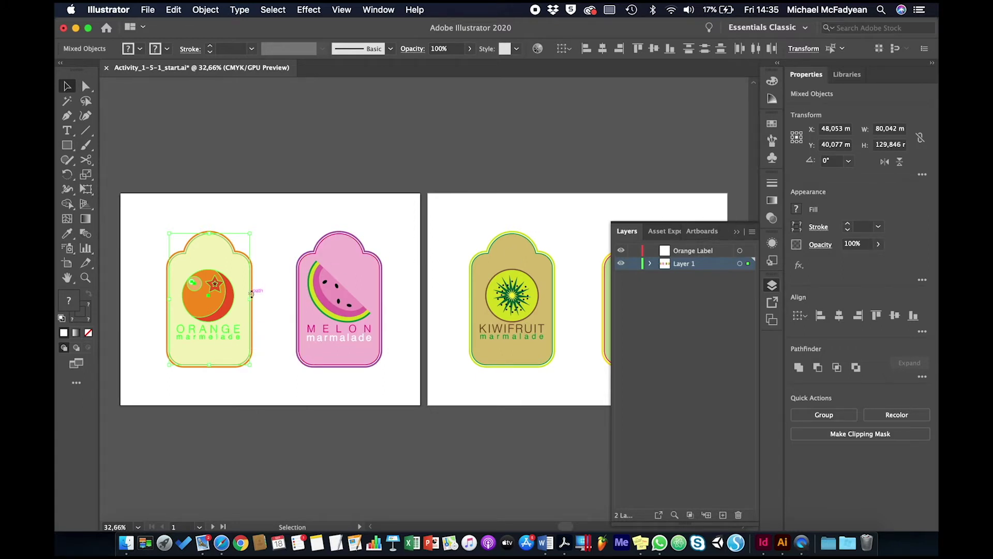
pyautogui.click(650, 264)
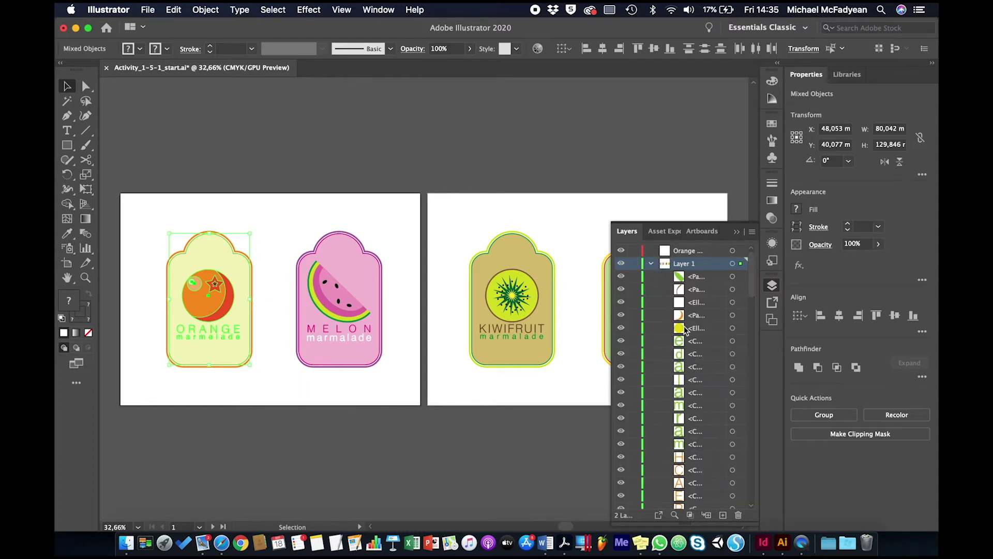
pyautogui.scroll(-3, 686, 329)
pyautogui.scroll(-10, 686, 330)
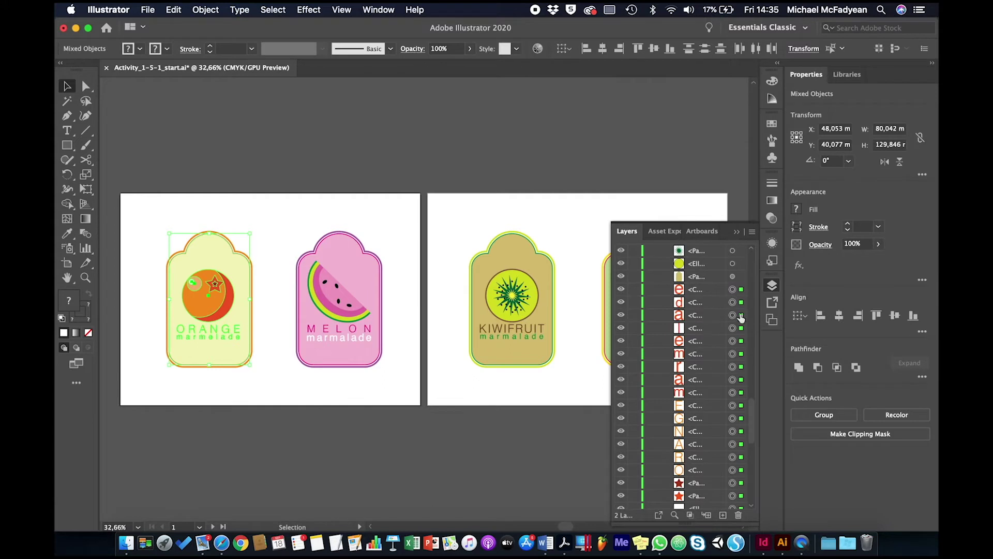
pyautogui.scroll(5, 693, 384)
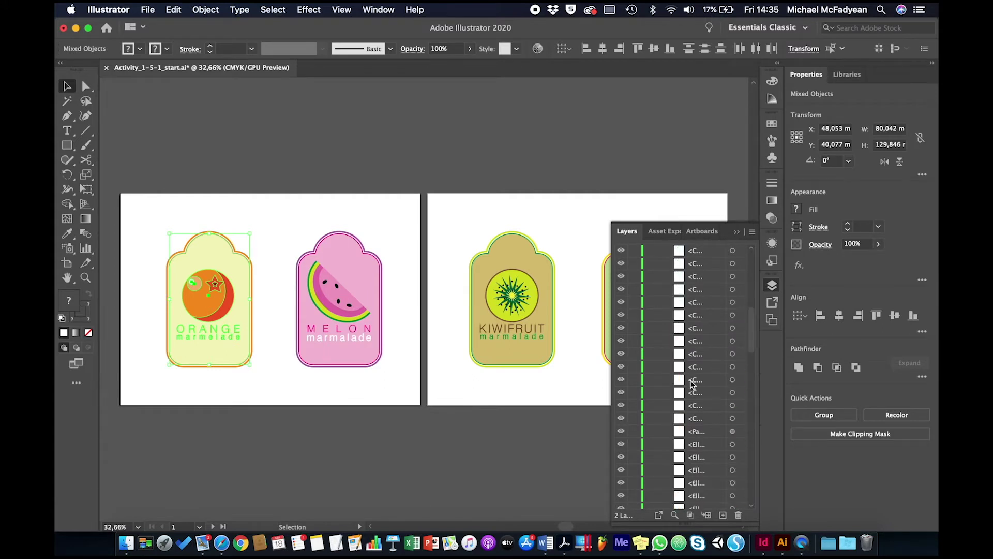
pyautogui.scroll(5, 692, 384)
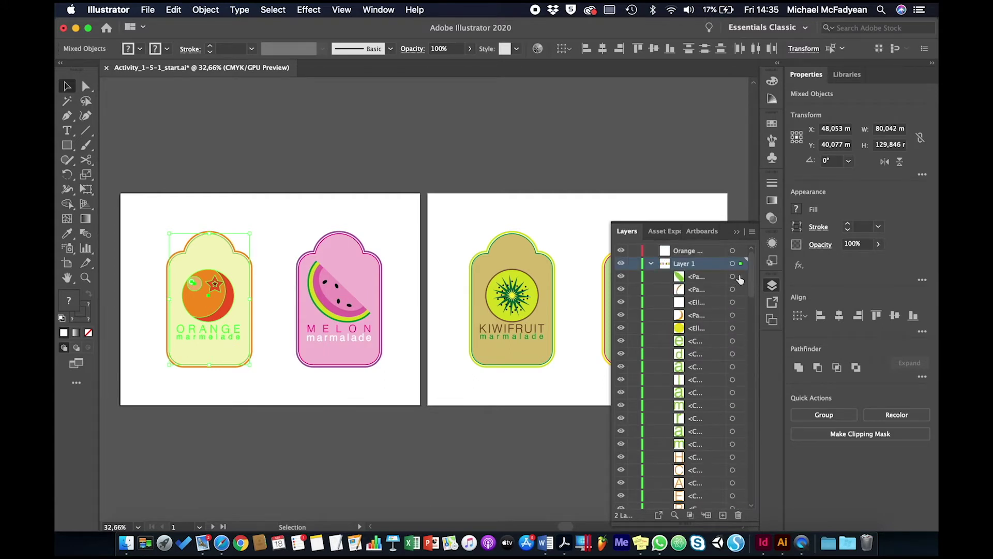
pyautogui.click(650, 264)
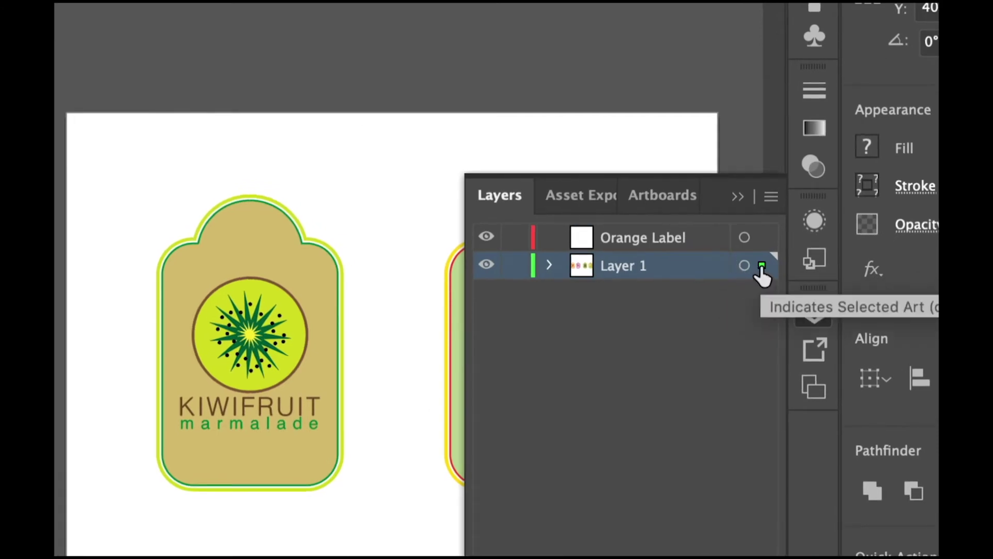
# - Move the selected orange artwork onto the Orange Label layer and toggle its visibility to verify
pyautogui.moveTo(760, 269); pyautogui.dragTo(764, 253)
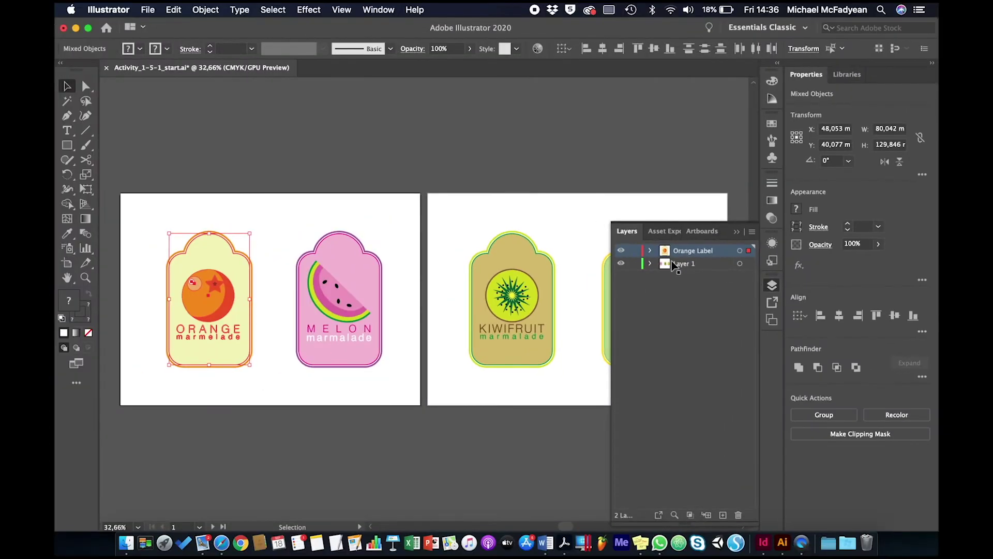
pyautogui.click(621, 252)
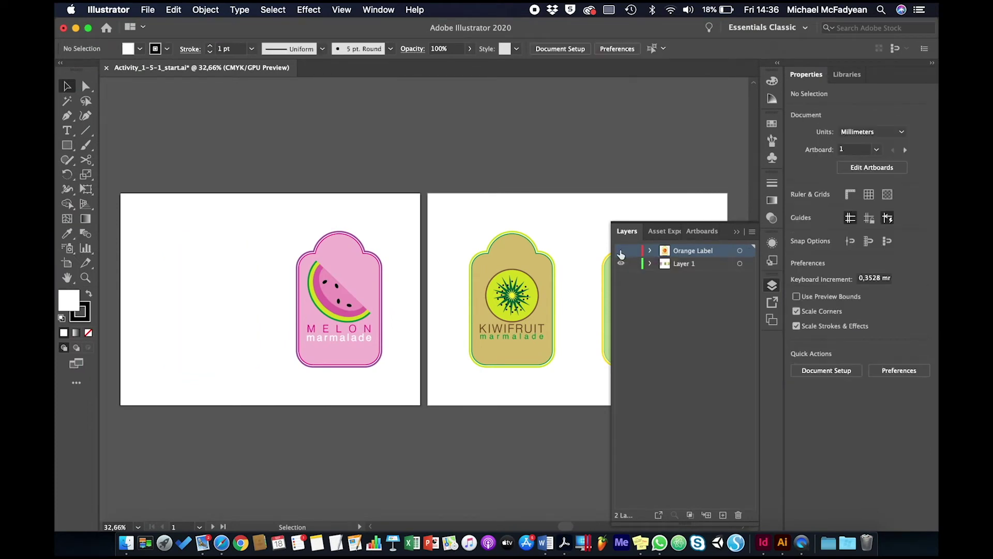
pyautogui.click(620, 252)
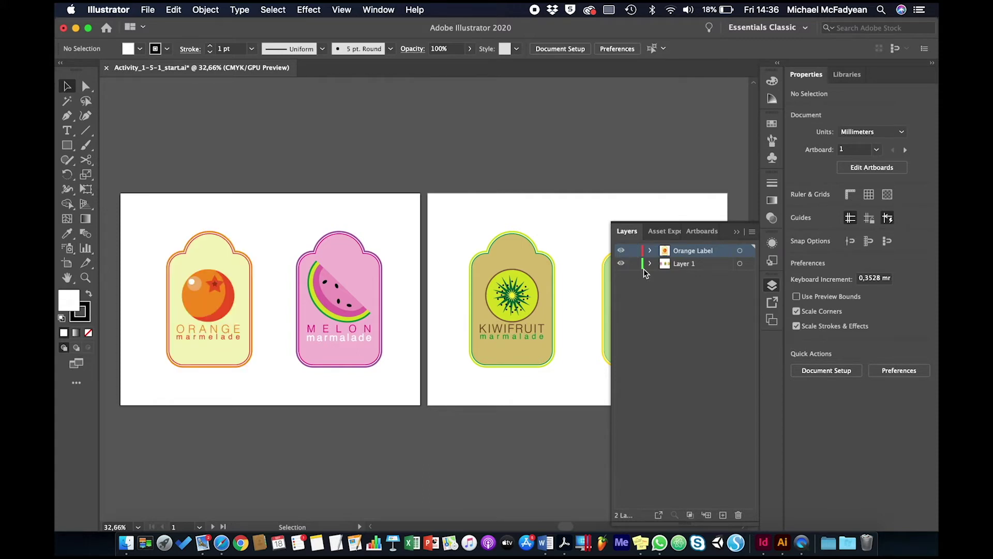
# - Add another new layer named 'Melon Label'
pyautogui.click(723, 515)
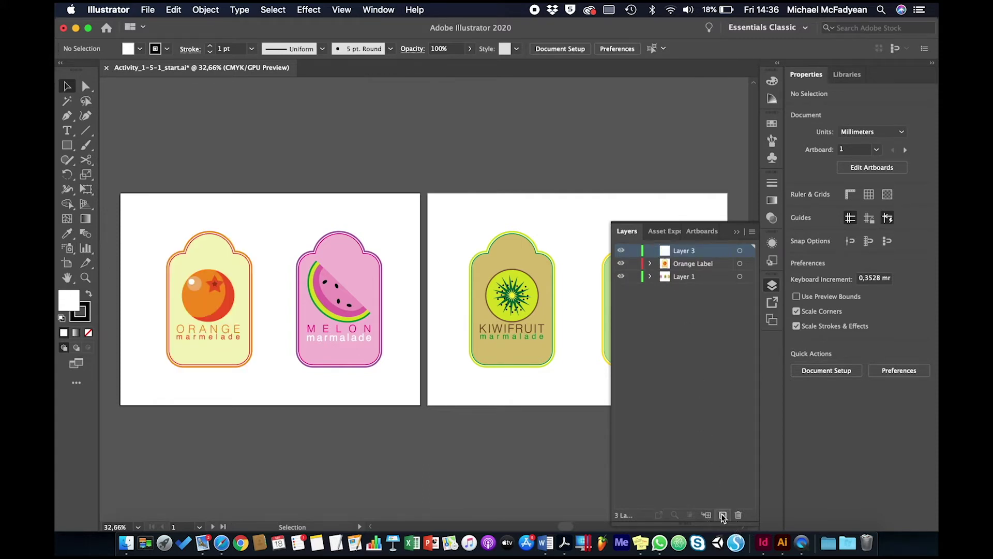
pyautogui.doubleClick(686, 251)
pyautogui.write('Mel')
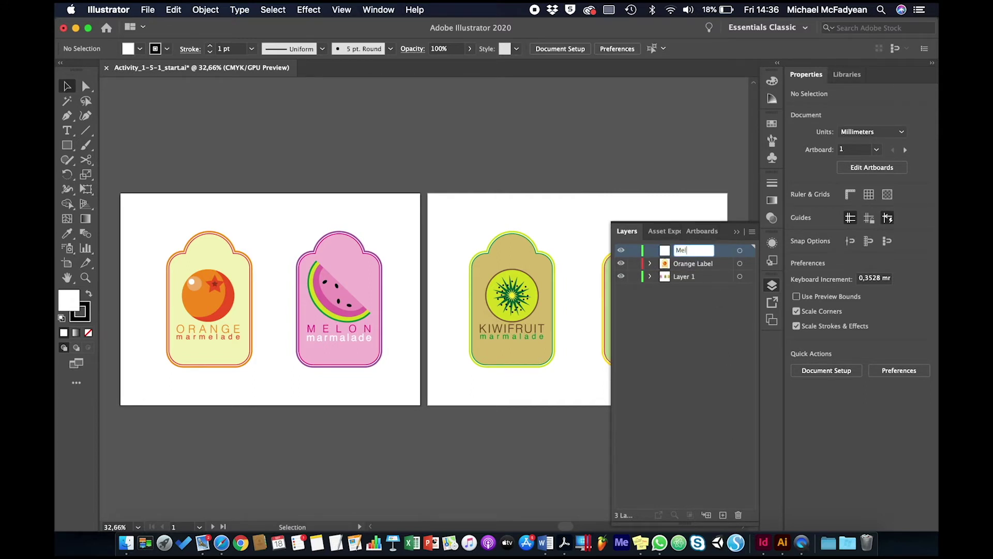
pyautogui.write('on Label')
pyautogui.press('Return')
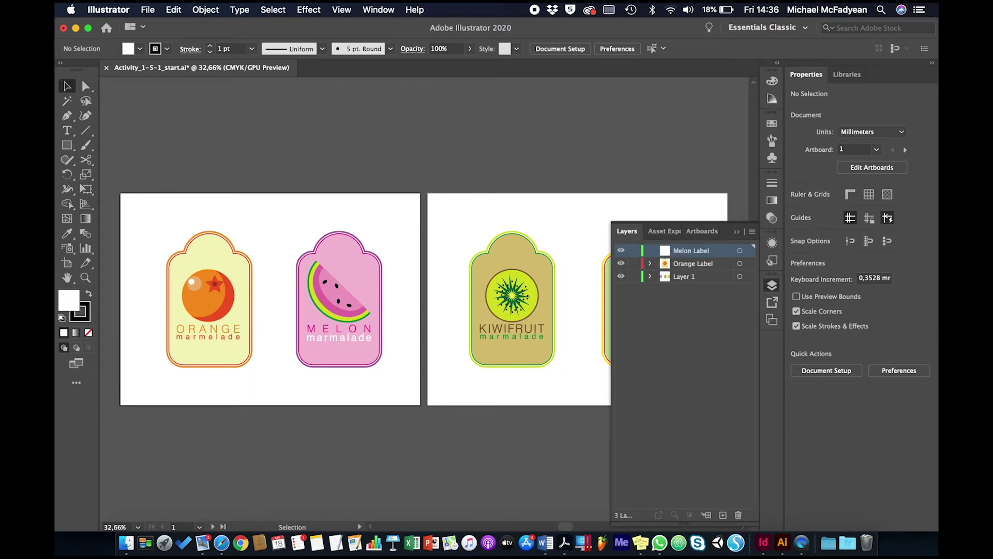
# - Move the melon label's artwork onto Melon Label, verify it, then make Layer 1 active
pyautogui.moveTo(283, 211); pyautogui.dragTo(390, 395)
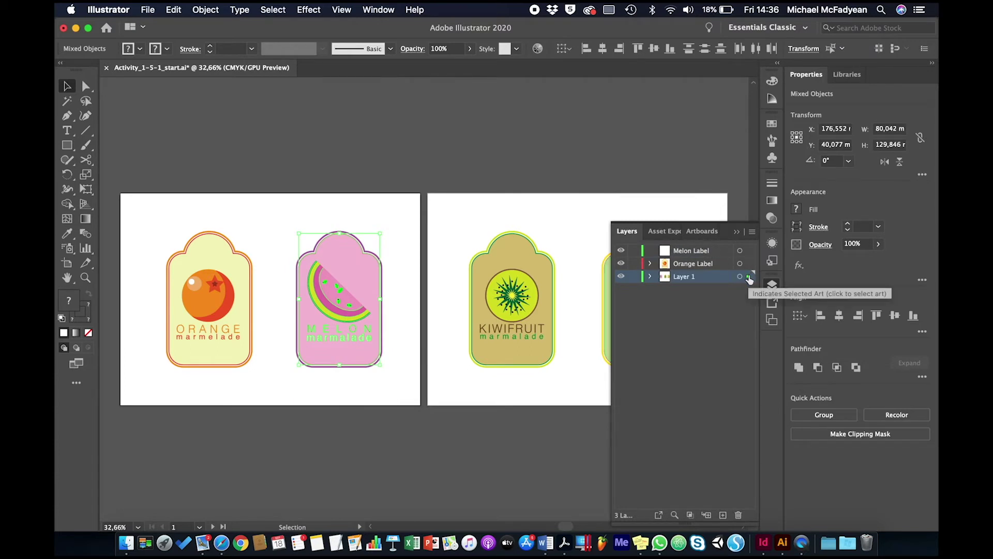
pyautogui.moveTo(750, 274); pyautogui.dragTo(752, 252)
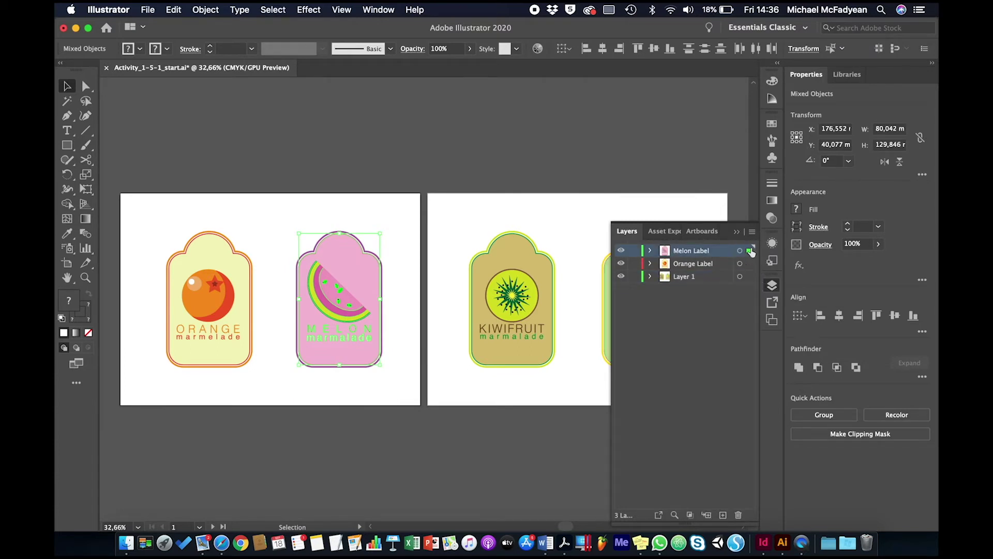
pyautogui.click(621, 253)
pyautogui.click(622, 251)
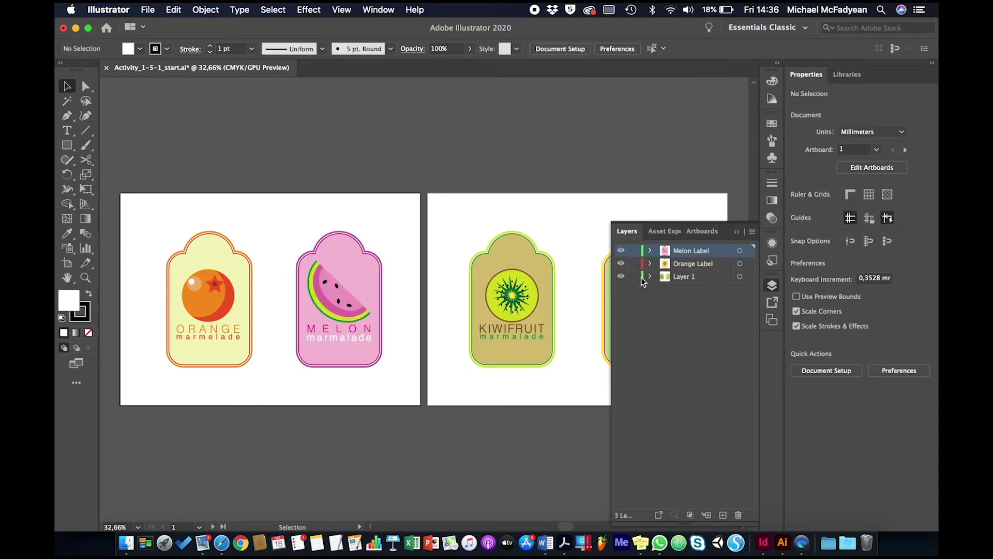
pyautogui.click(695, 279)
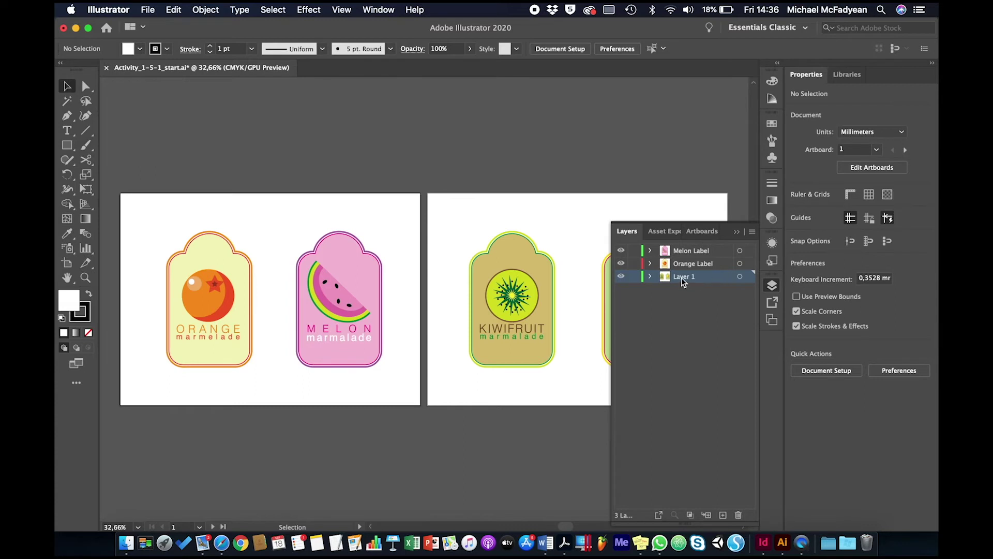
# - Lock Layer 1, fit the first artboard in the window, and select the Orange Label layer
pyautogui.click(636, 277)
pyautogui.press('super+0')
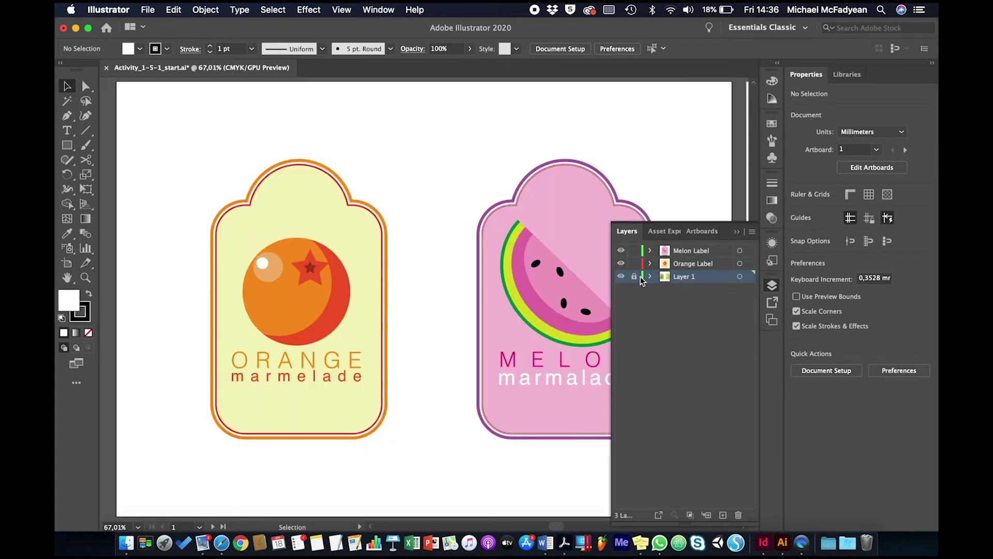
pyautogui.click(684, 265)
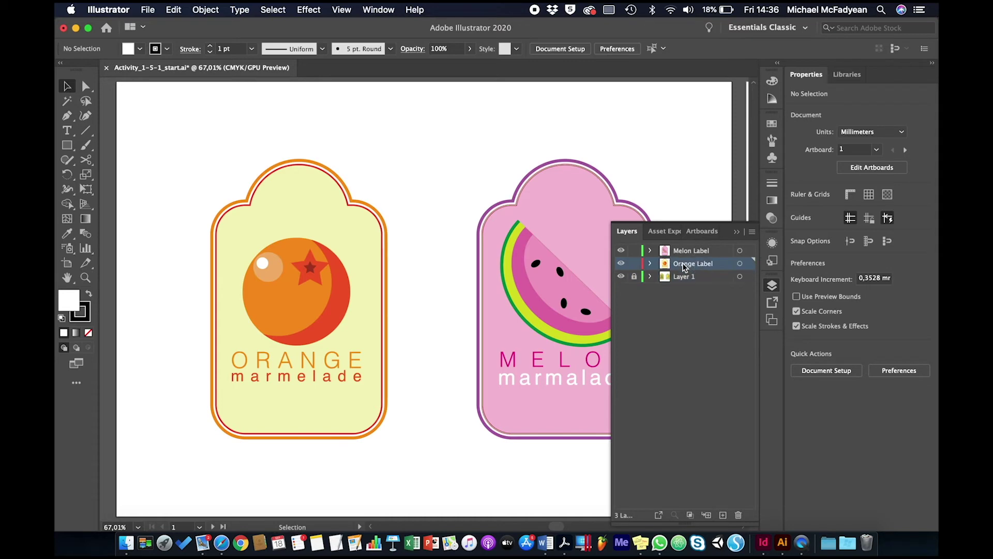
pyautogui.click(651, 264)
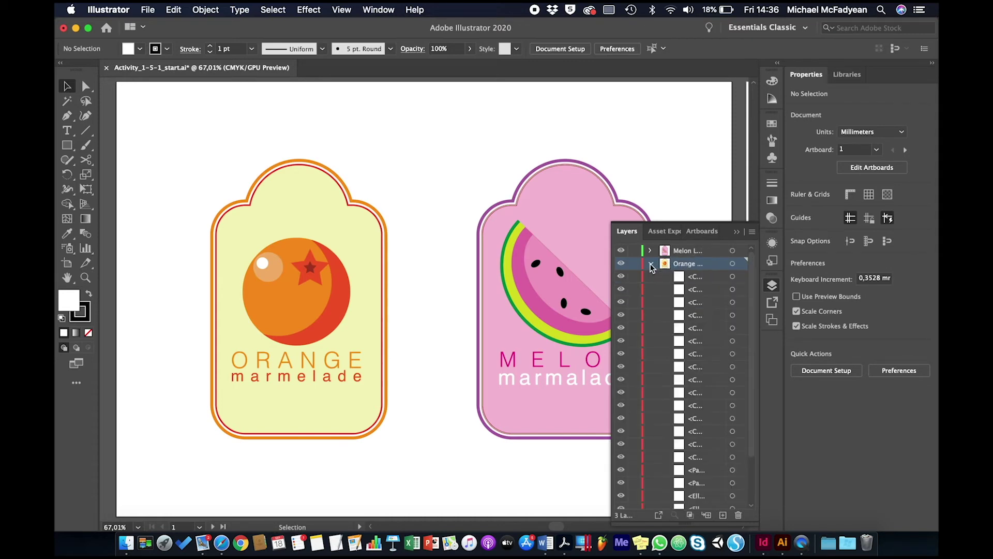
pyautogui.click(650, 264)
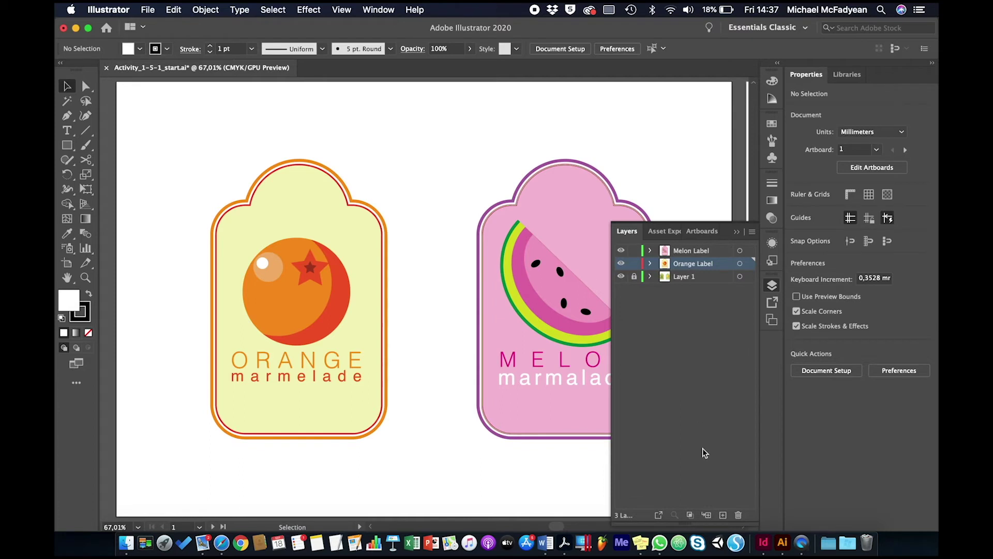
# - Create a new sublayer inside Orange Label named 'Logo'
pyautogui.click(706, 515)
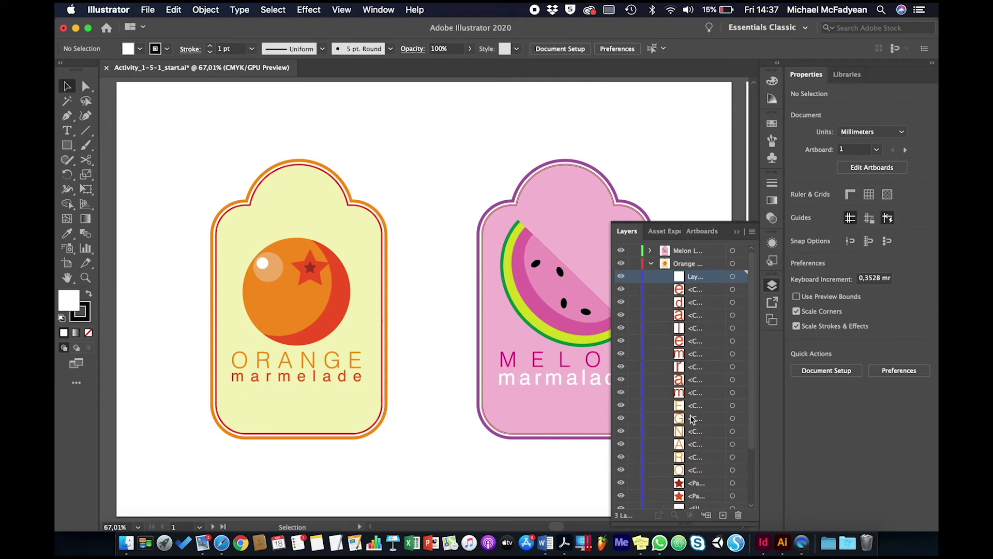
pyautogui.doubleClick(697, 277)
pyautogui.write('Logo')
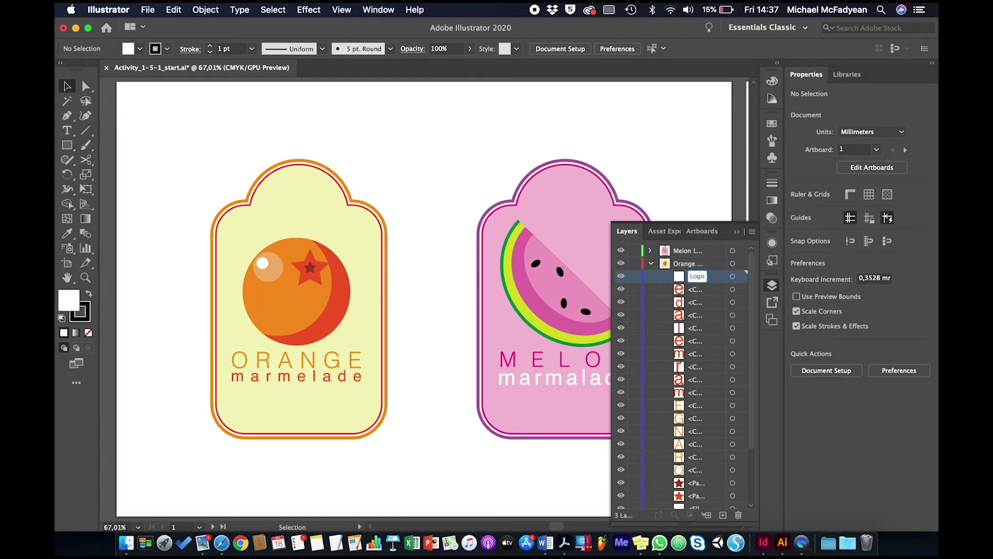
pyautogui.press('Return')
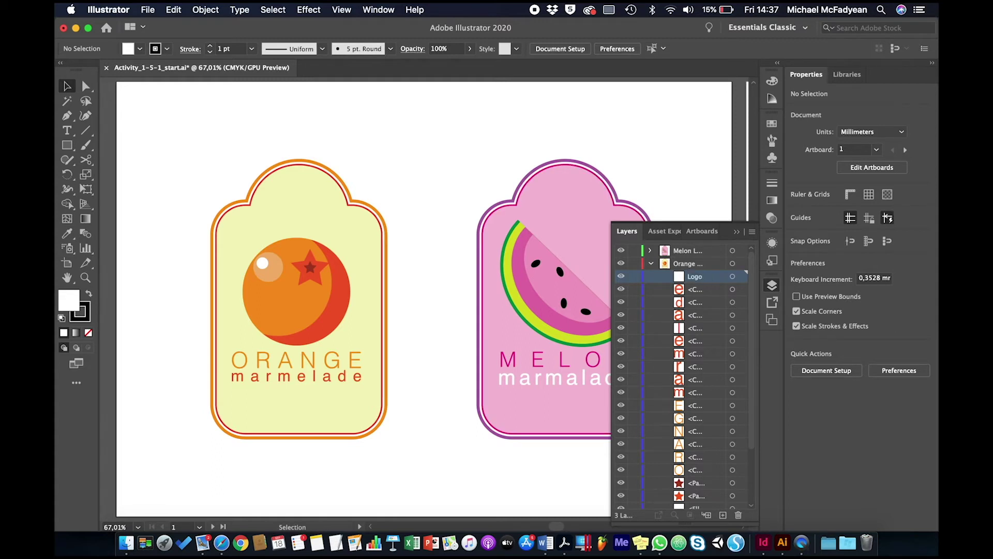
# - Select the orange fruit artwork without the outline, try moving it into Logo, then undo
pyautogui.click(317, 265)
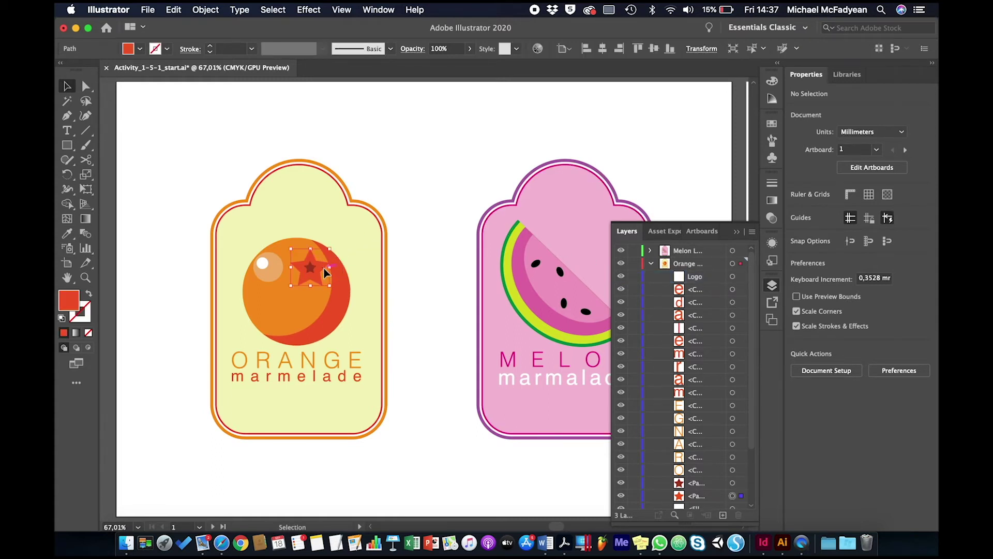
pyautogui.click(413, 257)
pyautogui.moveTo(415, 238); pyautogui.dragTo(242, 344)
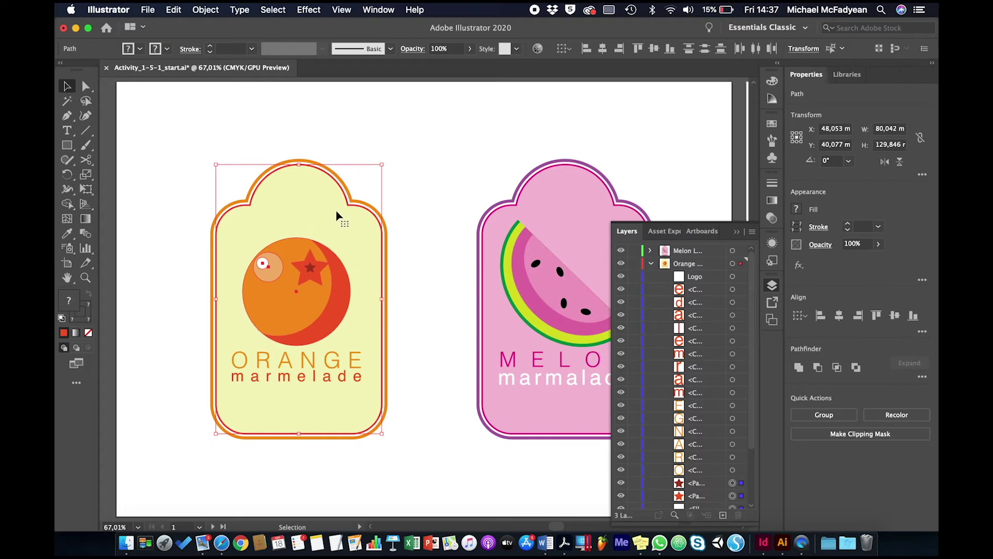
pyautogui.keyDown('shift'); pyautogui.click(341, 231); pyautogui.keyUp('shift')
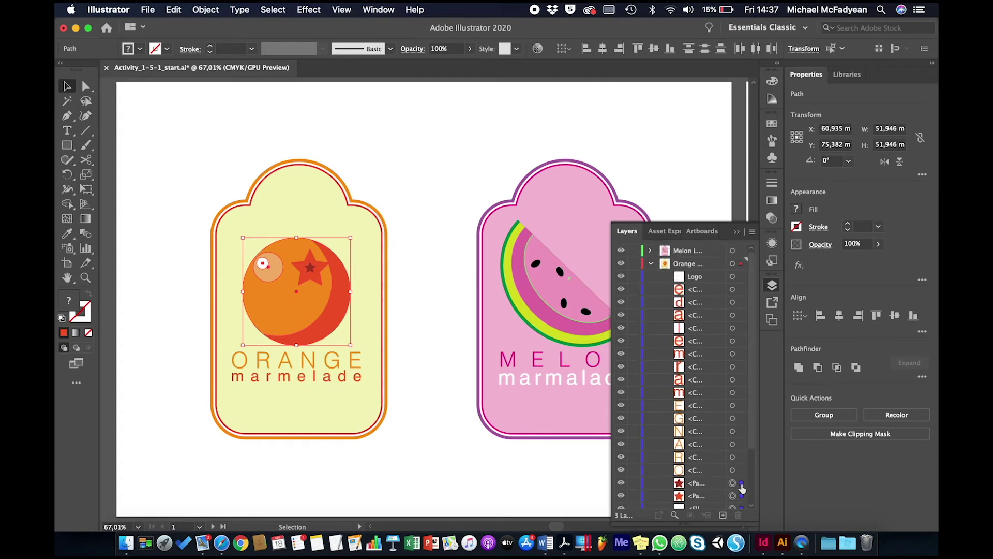
pyautogui.moveTo(742, 488); pyautogui.dragTo(743, 285)
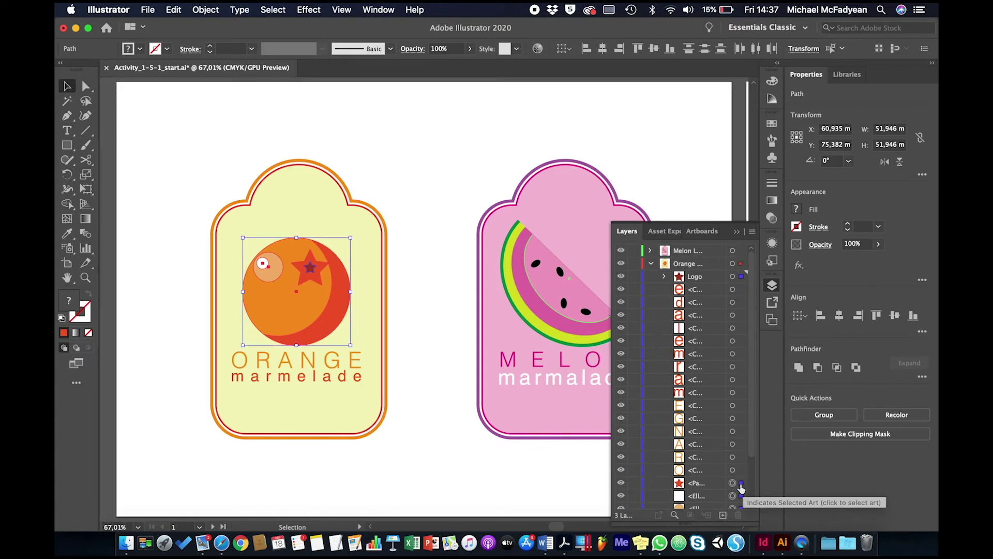
pyautogui.press('super+z')
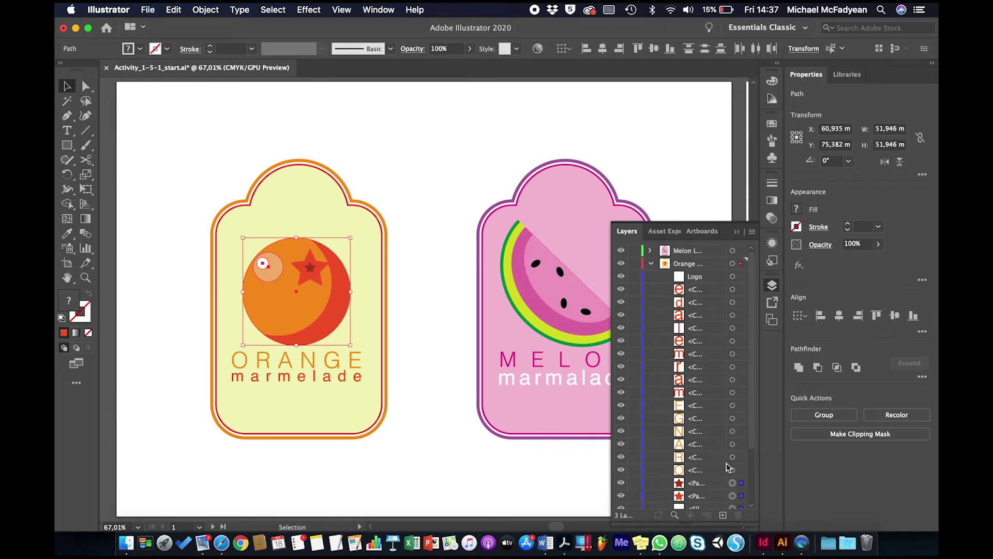
# - Reselect the orange's circle, star and highlight with the Selection tool
pyautogui.press('a')
pyautogui.click(474, 394)
pyautogui.press('v')
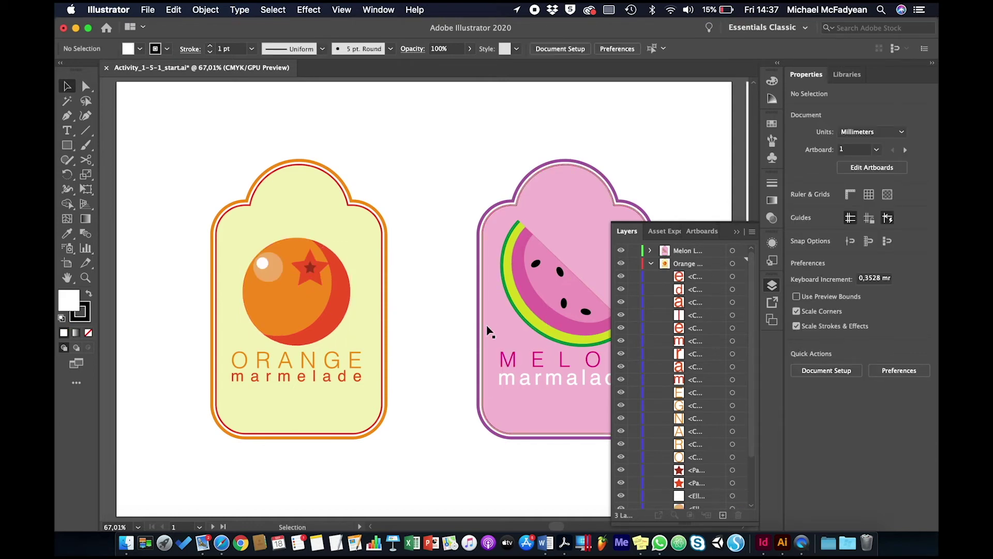
pyautogui.moveTo(415, 240); pyautogui.dragTo(237, 348)
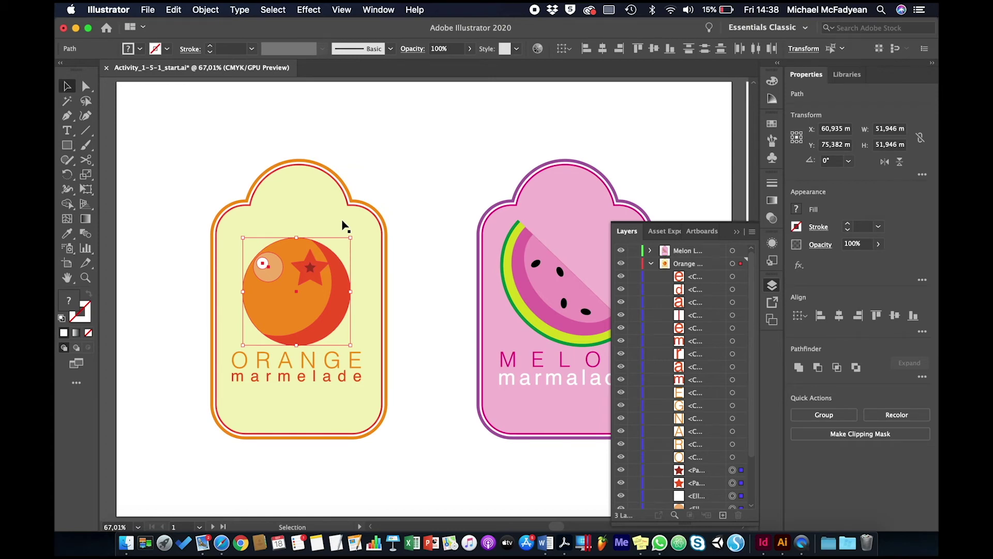
# - Group the orange fruit artwork and name it 'Logo', then group the ORANGE marmelade lettering
pyautogui.press('super+g')
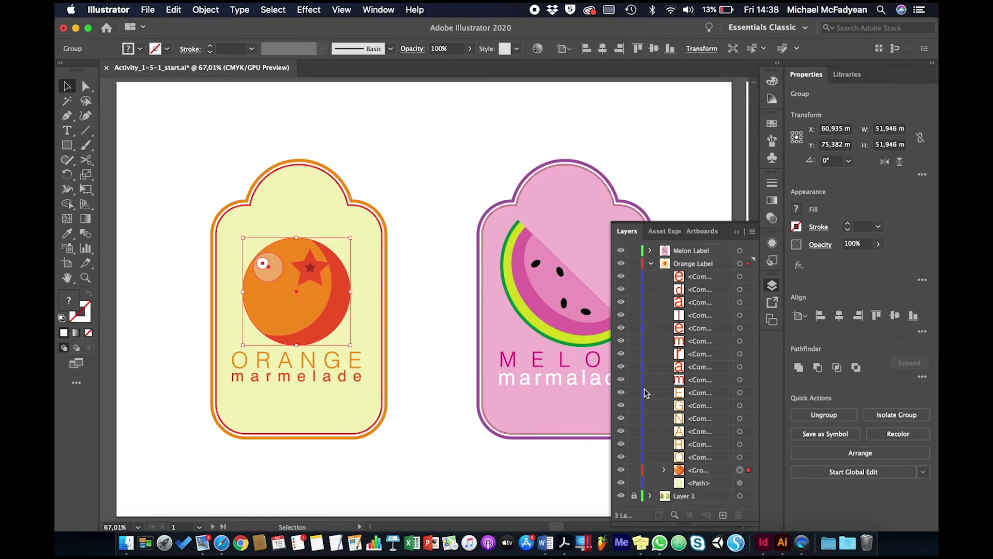
pyautogui.click(699, 471)
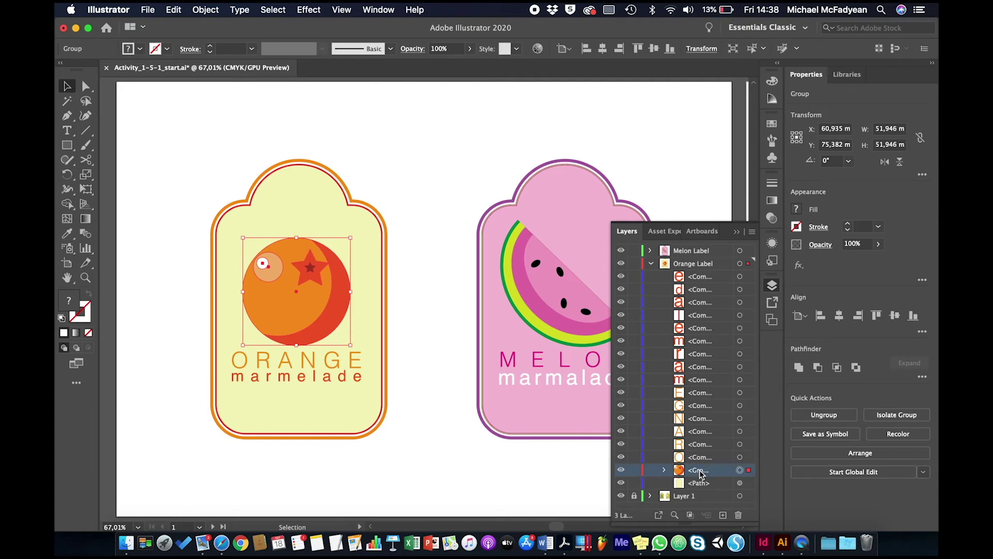
pyautogui.doubleClick(700, 470)
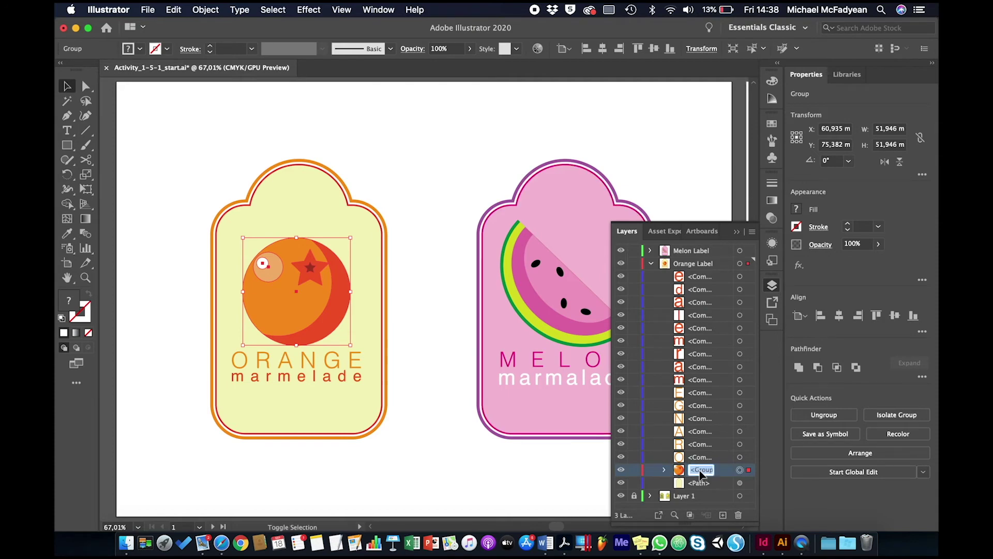
pyautogui.write('Logo')
pyautogui.press('Return')
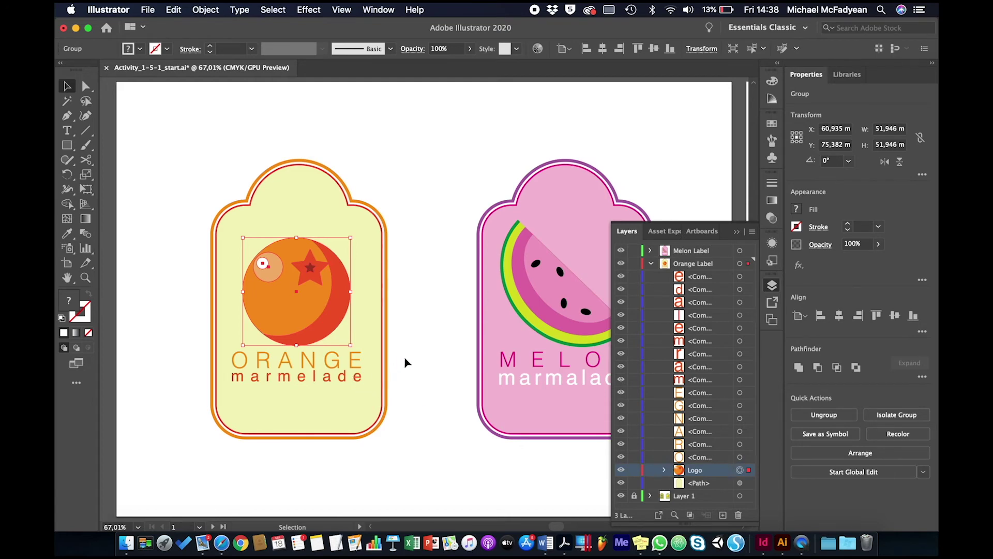
pyautogui.click(228, 390)
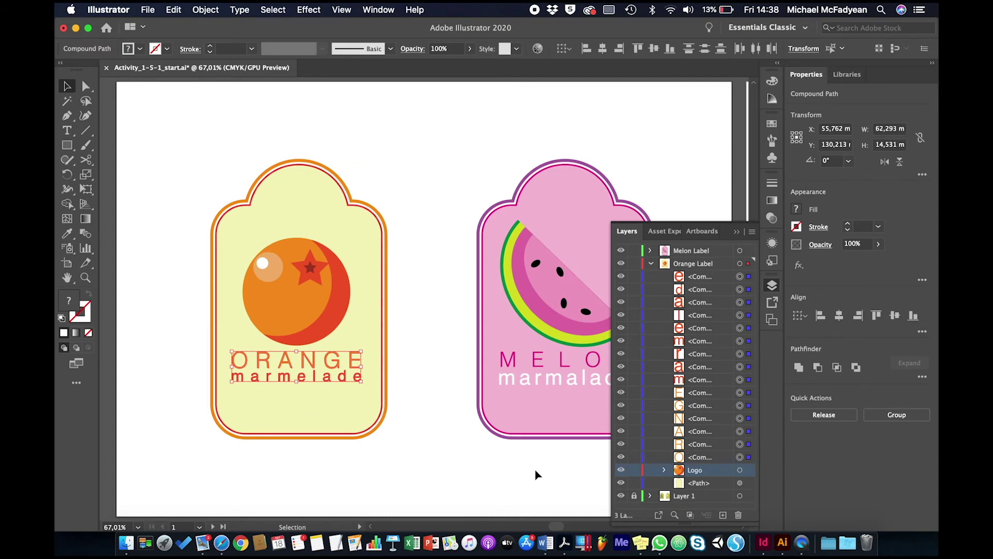
pyautogui.press('super+g')
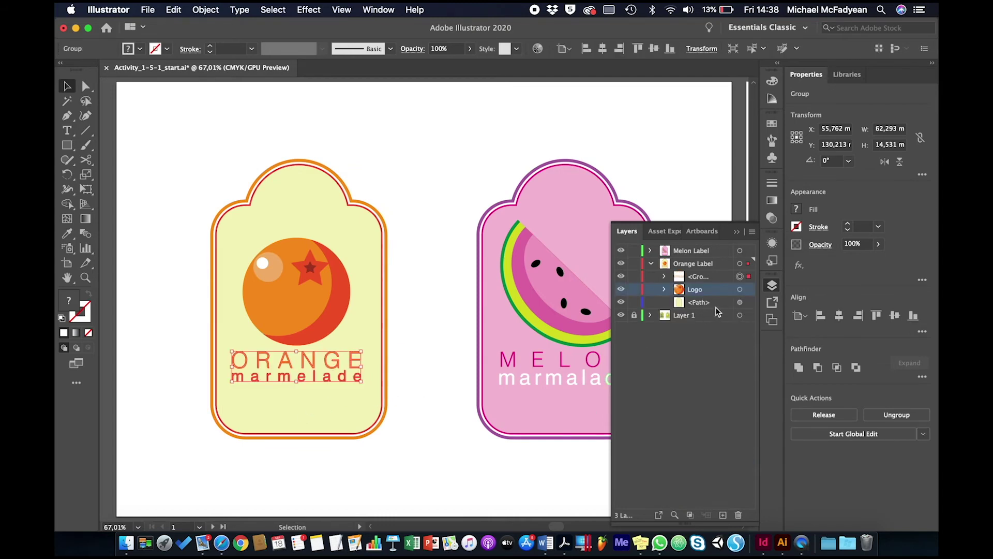
# - Name the lettering group sublayer and rename the background path sublayer 'Label'
pyautogui.doubleClick(698, 276)
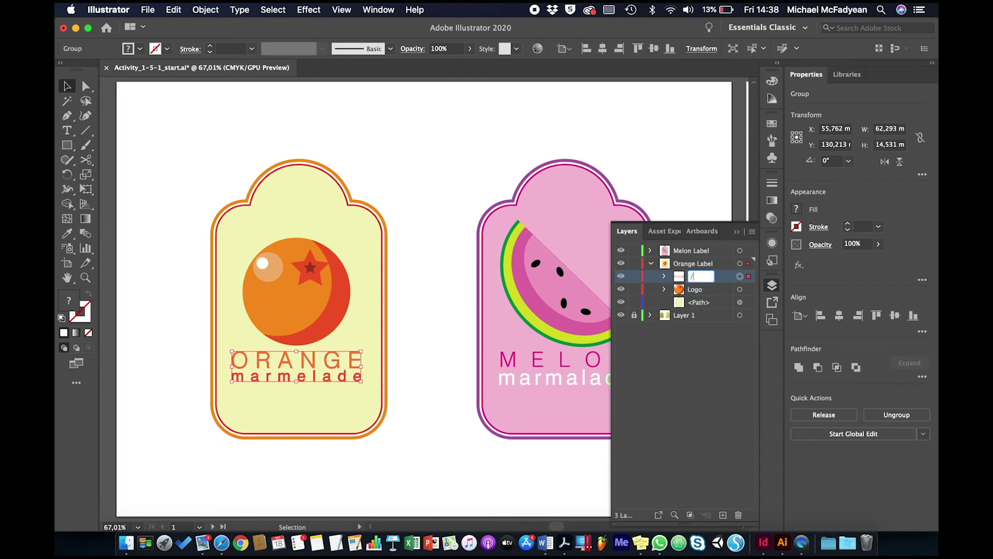
pyautogui.write('/text')
pyautogui.press('Return')
pyautogui.click(700, 304)
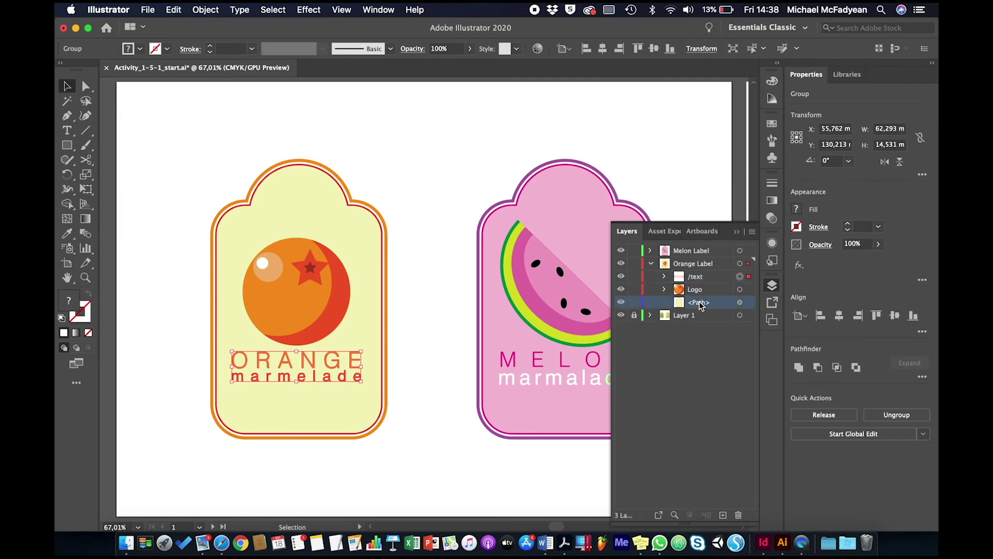
pyautogui.click(281, 205)
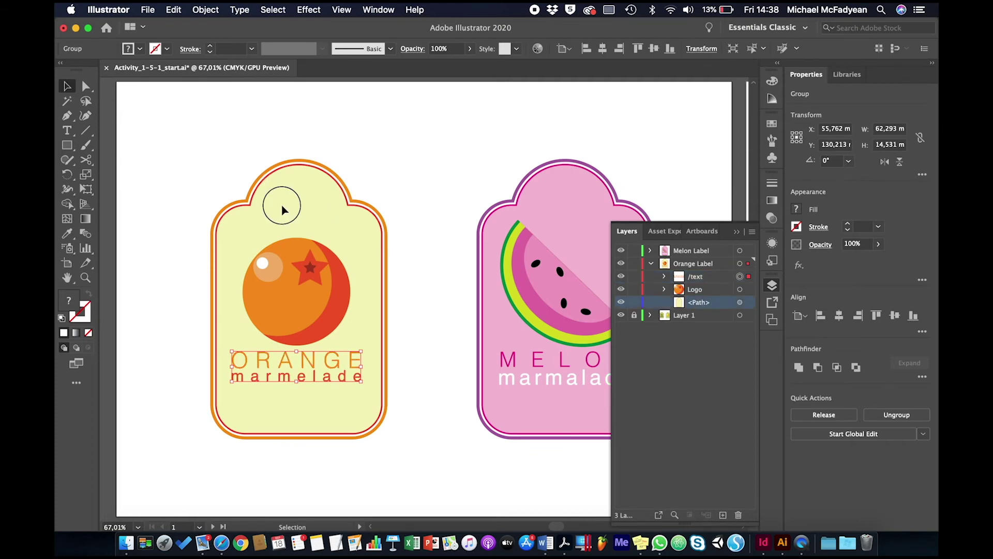
pyautogui.doubleClick(699, 302)
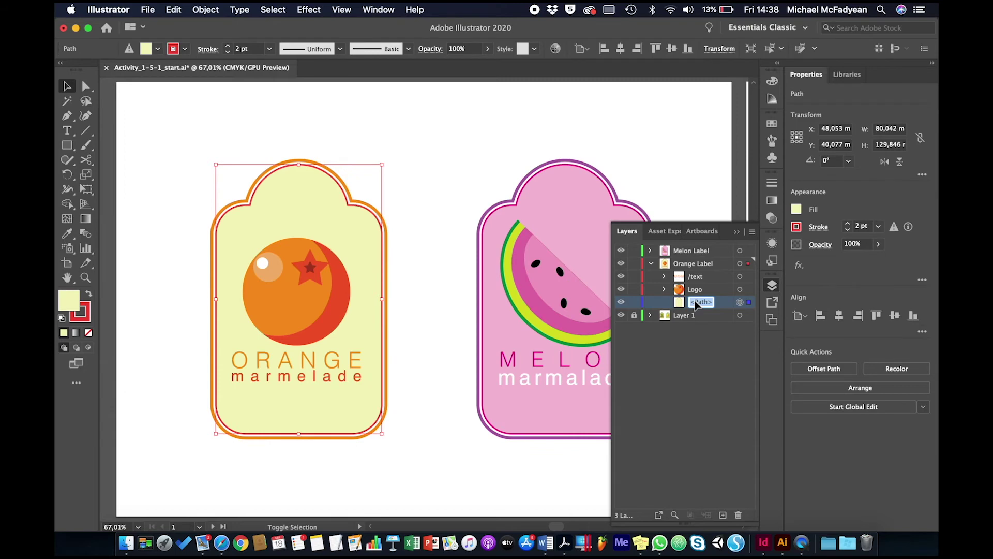
pyautogui.write('Label')
pyautogui.press('Return')
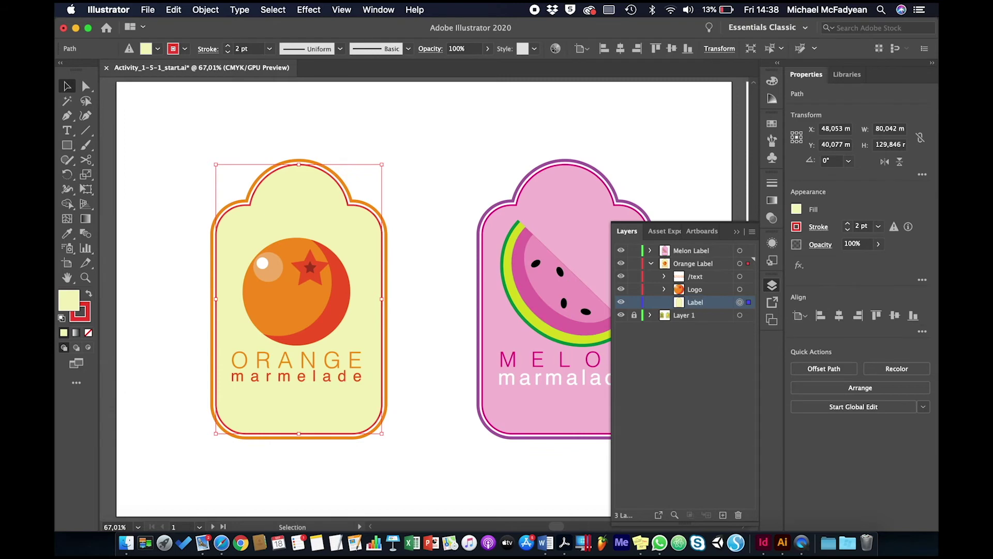
# - Rename the lettering sublayer 'Text' and collapse the Orange Label layer
pyautogui.doubleClick(698, 277)
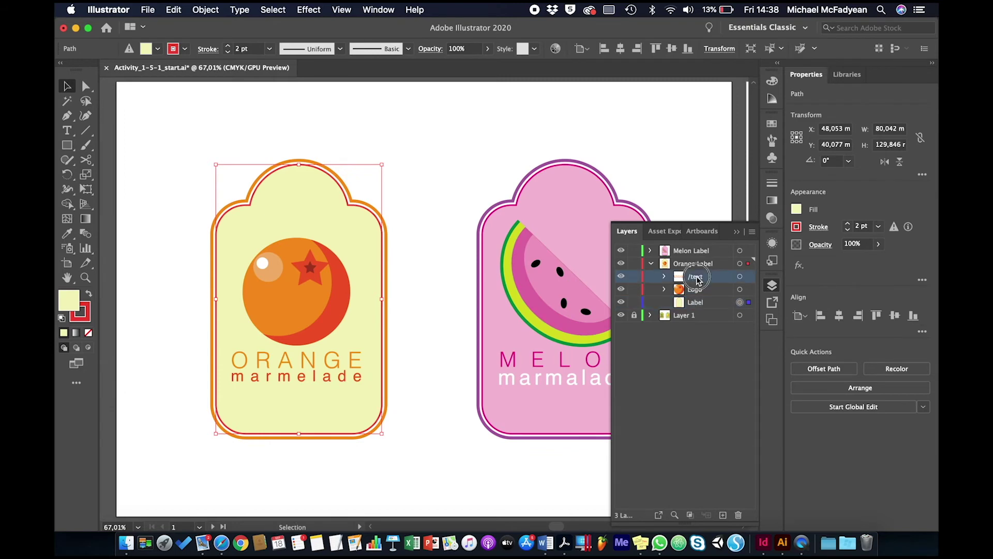
pyautogui.press('Left')
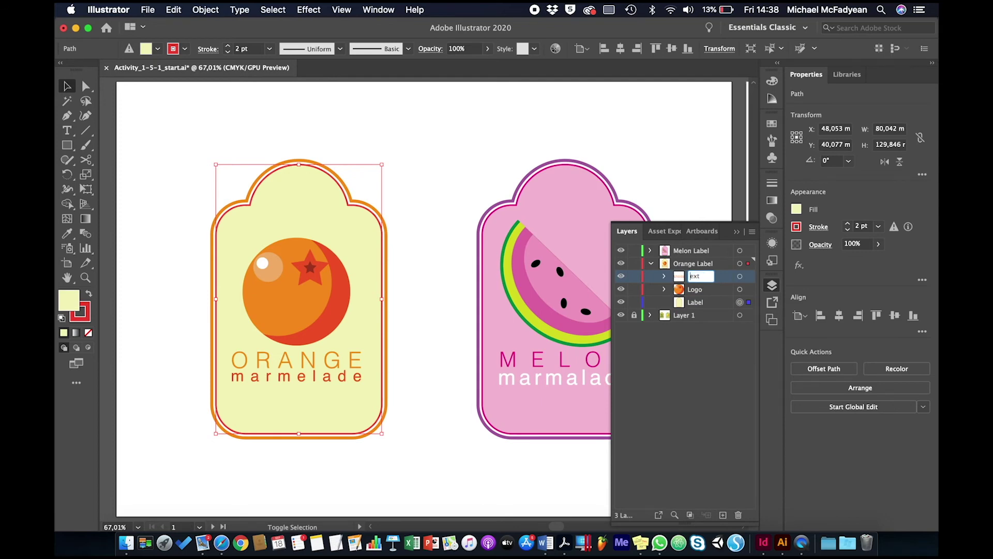
pyautogui.write('T')
pyautogui.press('Return')
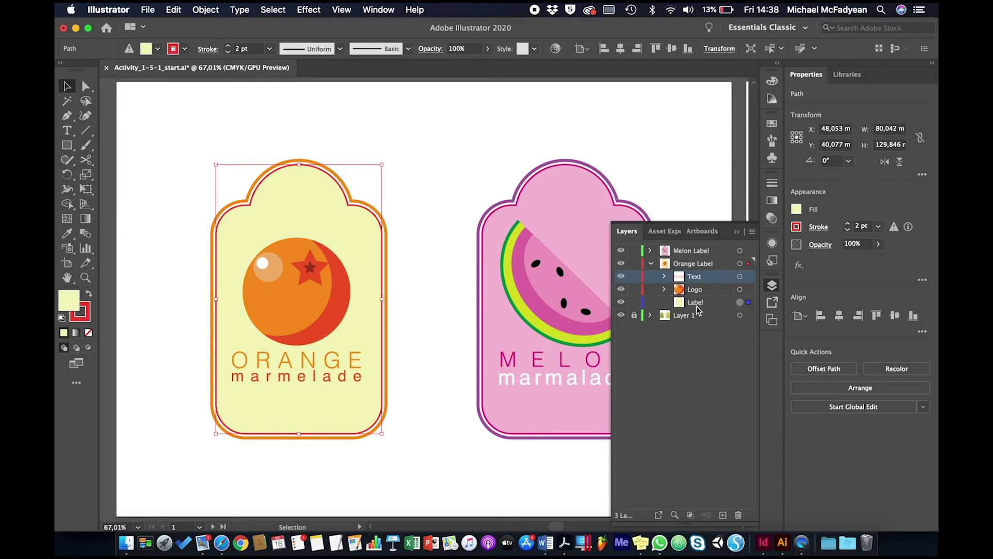
pyautogui.click(652, 264)
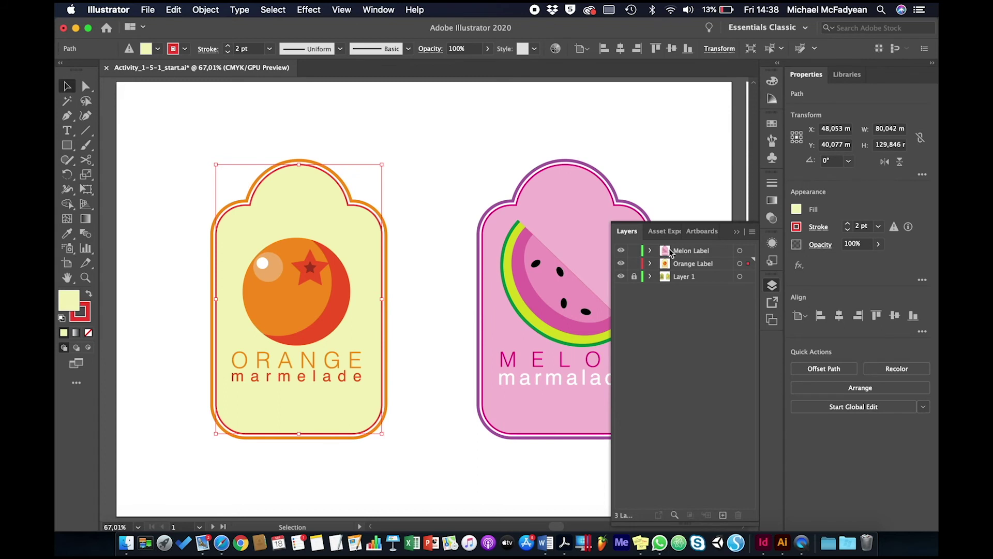
# - Select the watermelon graphic on Melon Label and rename its group sublayer 'Logo'
pyautogui.click(671, 251)
pyautogui.hscroll(5, 453, 290)
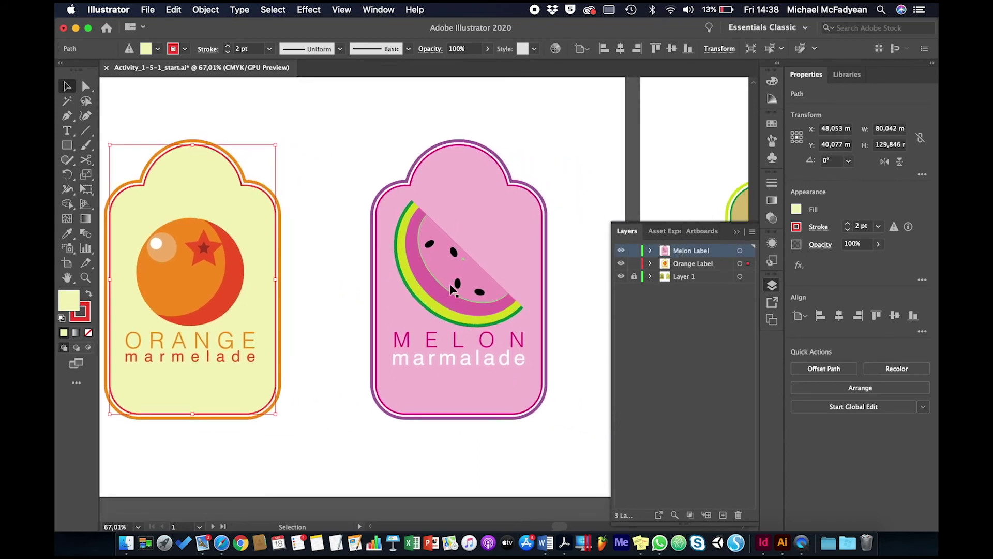
pyautogui.moveTo(345, 212); pyautogui.dragTo(516, 315)
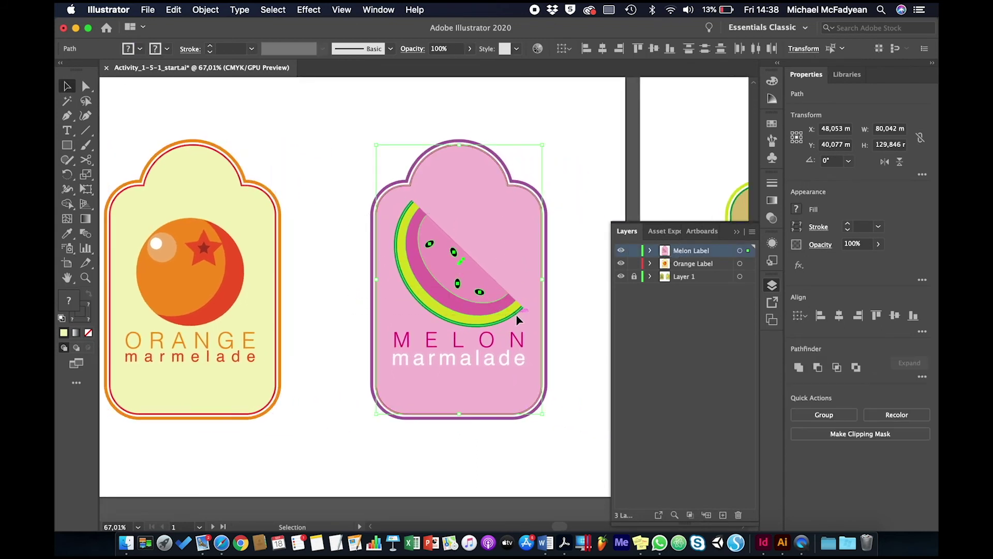
pyautogui.keyDown('shift'); pyautogui.click(525, 256); pyautogui.keyUp('shift')
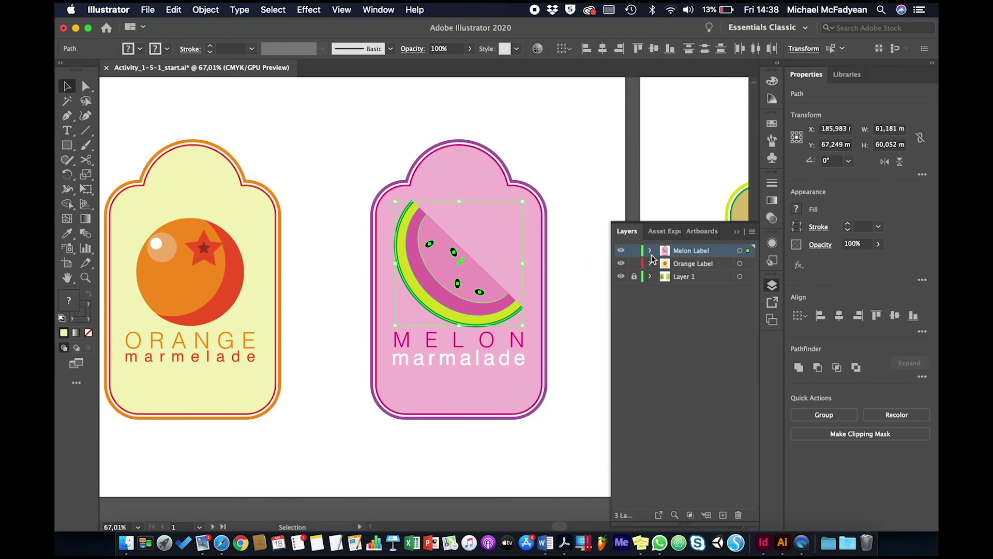
pyautogui.press('a')
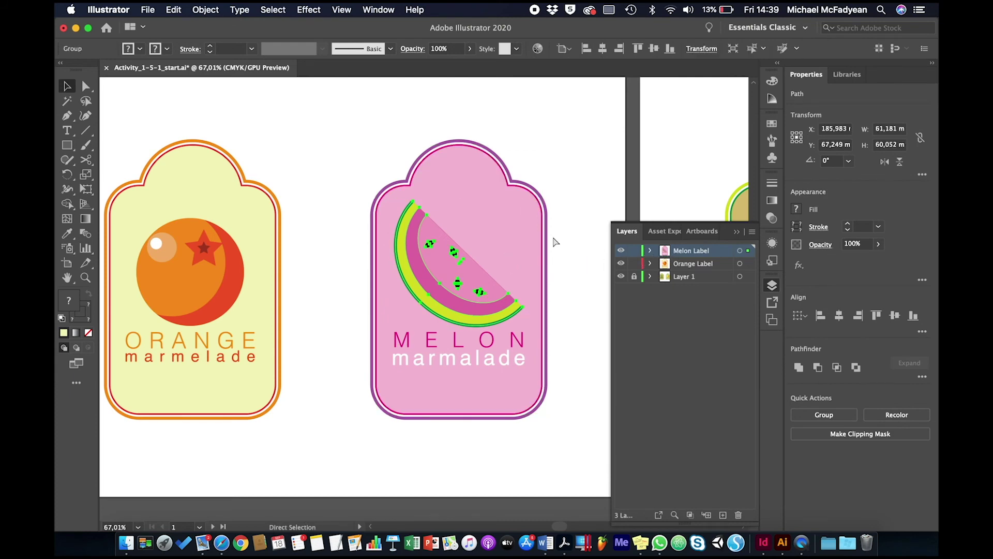
pyautogui.press('v')
pyautogui.click(650, 250)
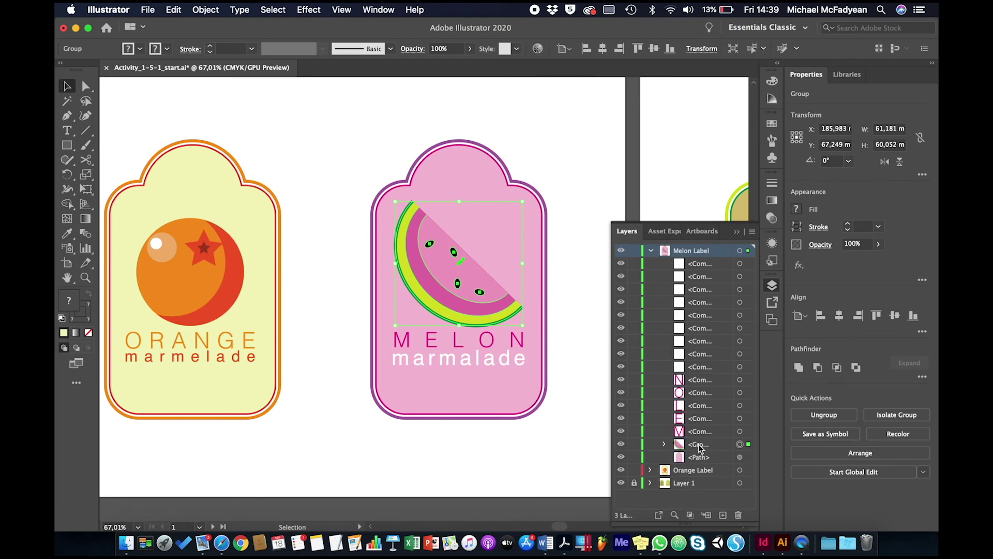
pyautogui.doubleClick(700, 445)
pyautogui.write('Logo')
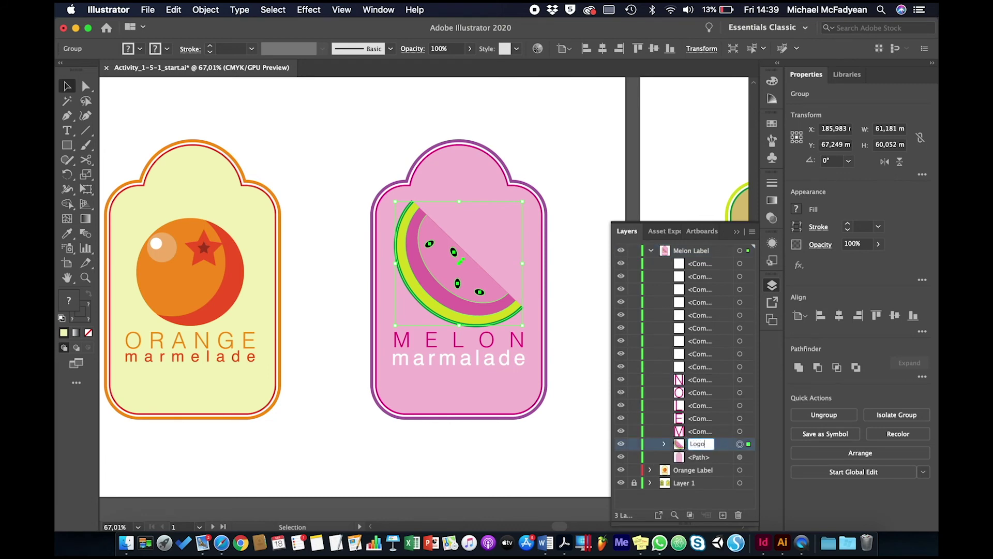
pyautogui.press('Return')
# - Group the MELON marmalade letters and name the group 'Text'
pyautogui.moveTo(582, 339); pyautogui.dragTo(410, 362)
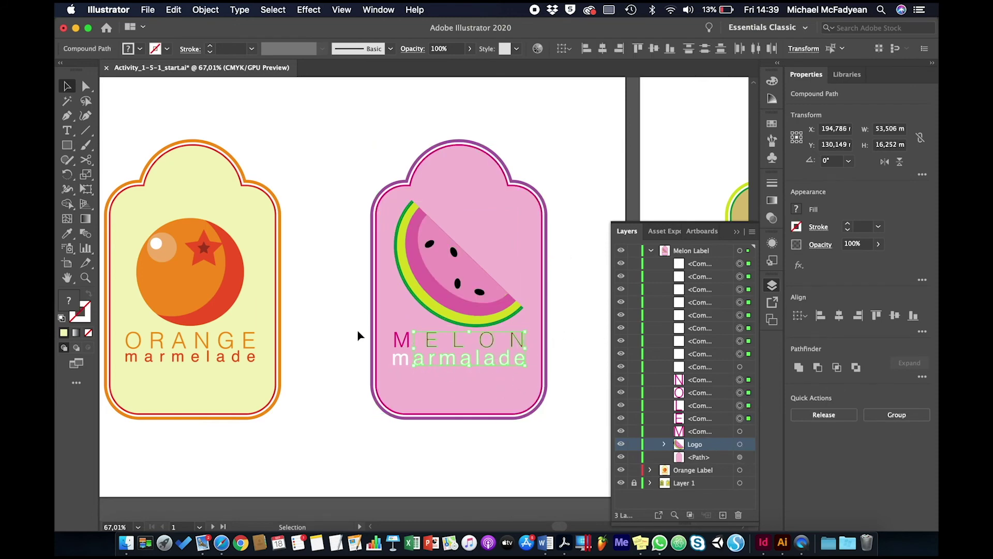
pyautogui.moveTo(358, 335); pyautogui.dragTo(582, 363)
pyautogui.keyDown('shift'); pyautogui.click(528, 390); pyautogui.keyUp('shift')
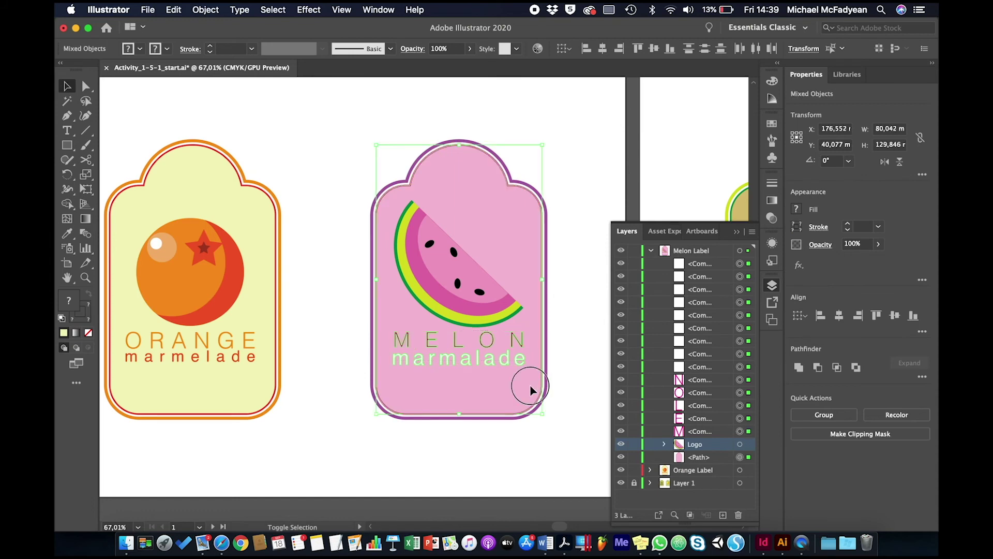
pyautogui.press('super+g')
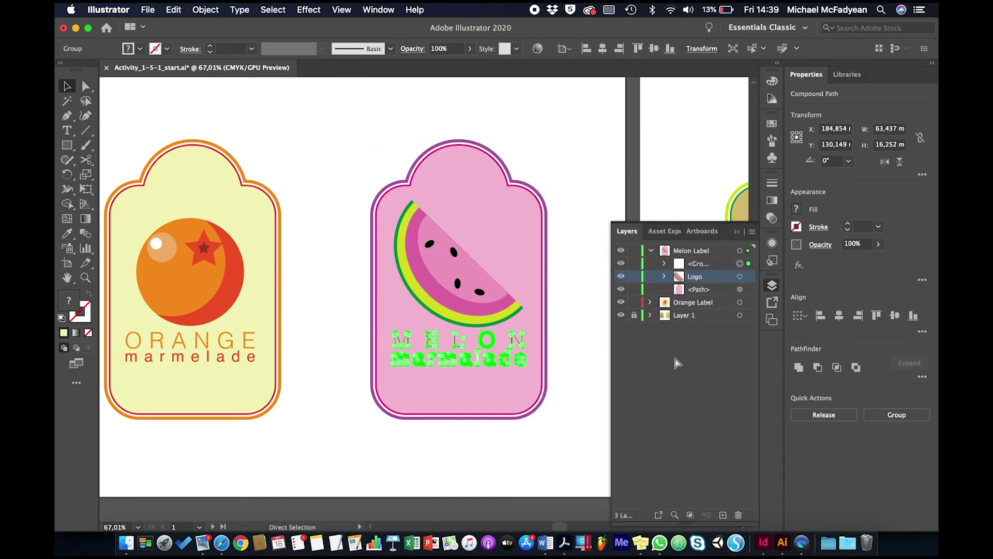
pyautogui.click(701, 265)
pyautogui.doubleClick(702, 265)
pyautogui.write('Text')
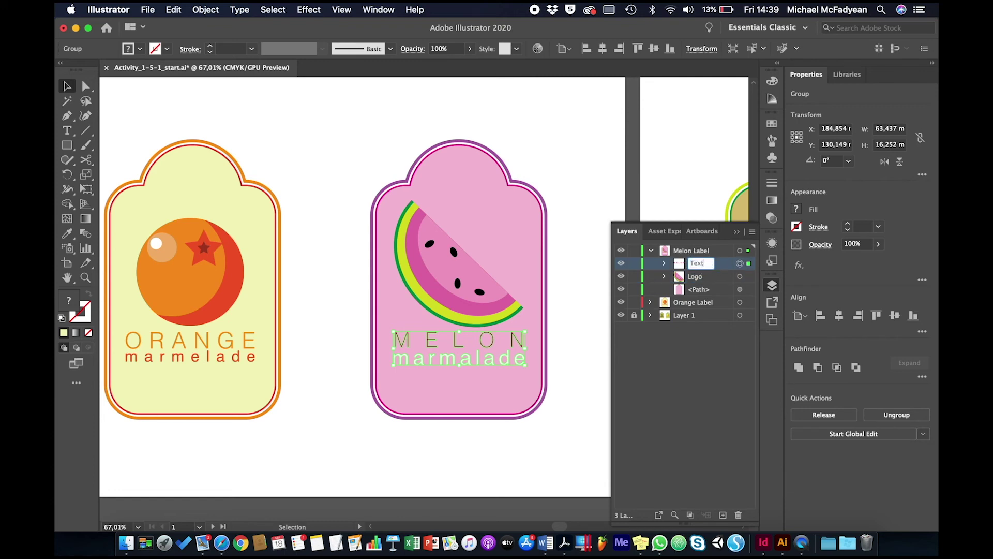
pyautogui.press('Return')
# - Rename the background path 'Label', collapse Melon Label, and deselect everything
pyautogui.click(697, 290)
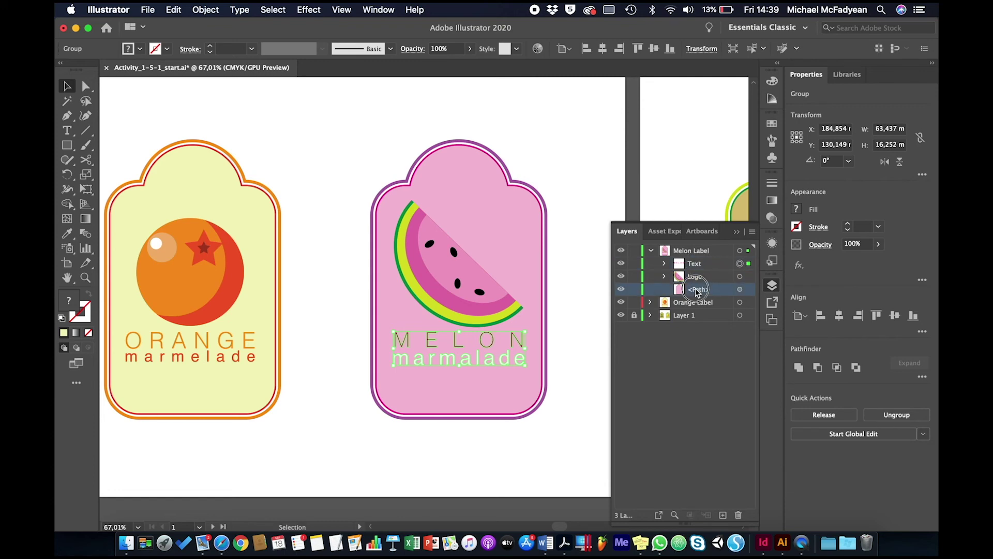
pyautogui.doubleClick(697, 290)
pyautogui.write('Label')
pyautogui.press('Return')
pyautogui.click(653, 252)
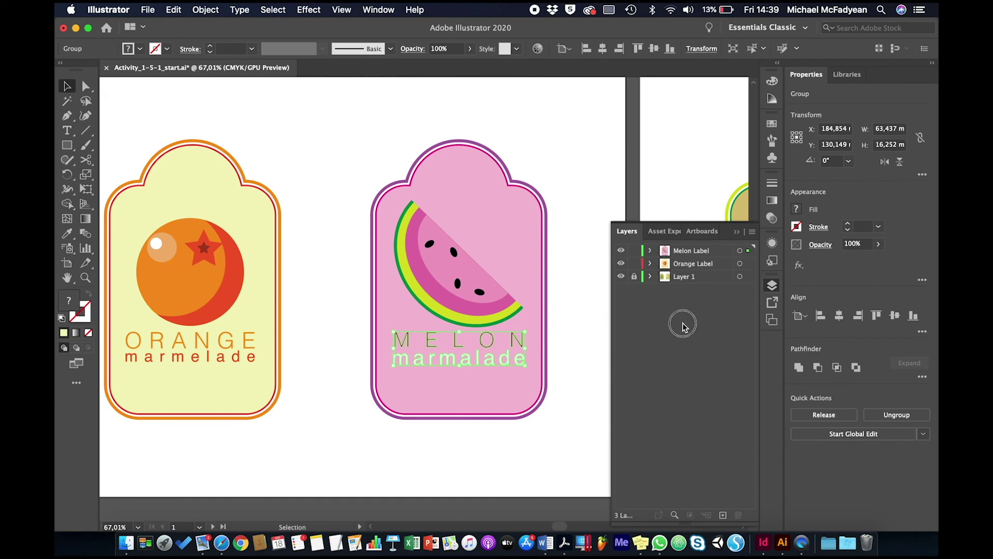
pyautogui.click(581, 278)
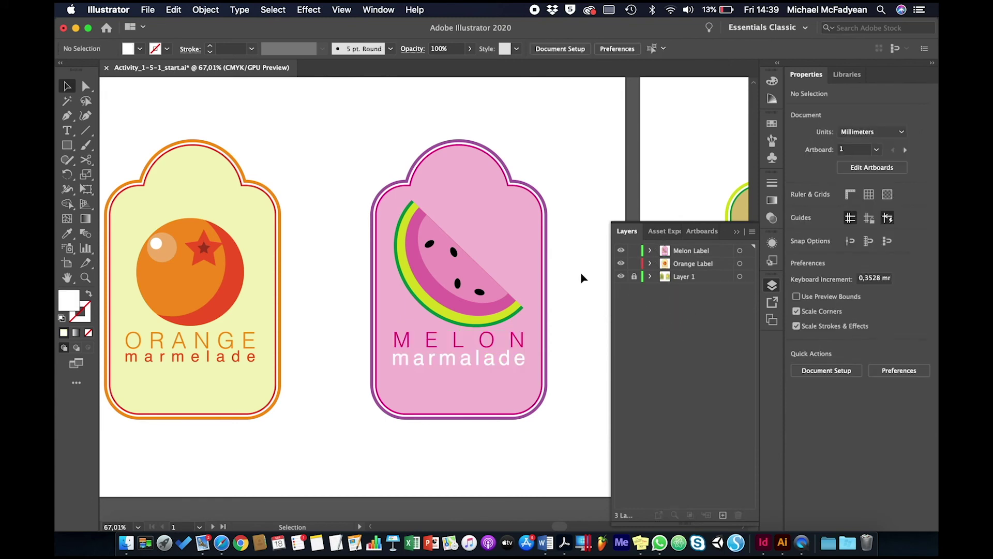
# - Go to the Kiwifruit and Peach artboard and unlock Layer 1
pyautogui.hotkey('shift', 'pagedown')
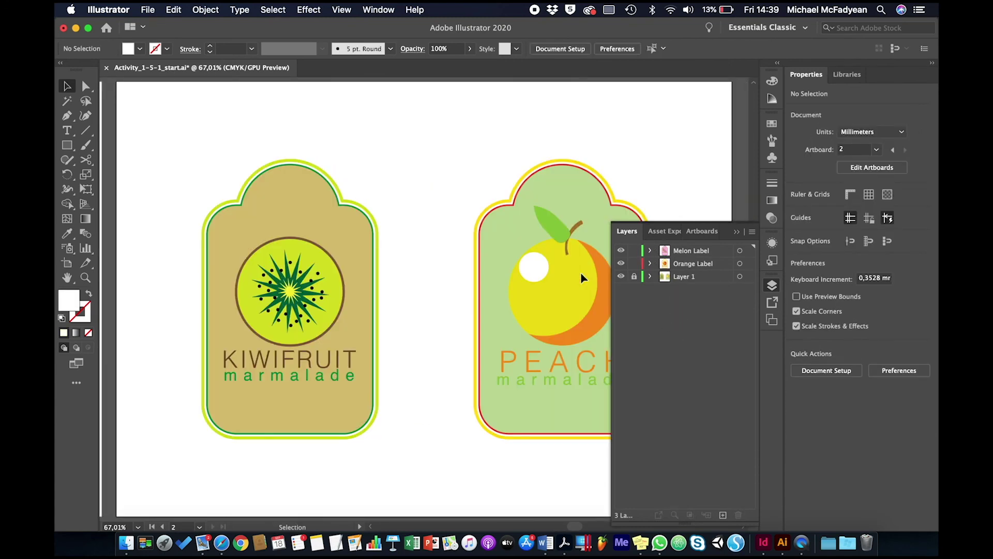
pyautogui.click(635, 277)
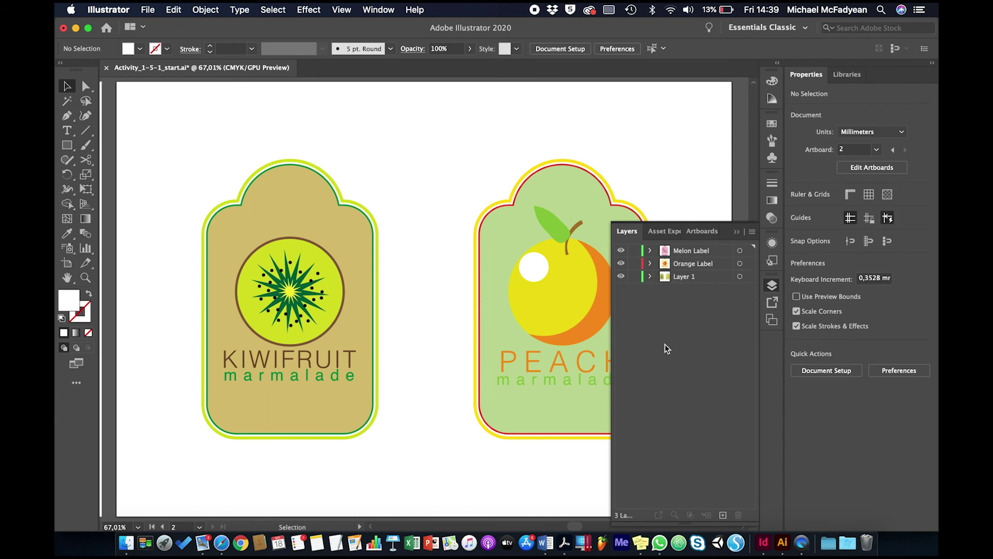